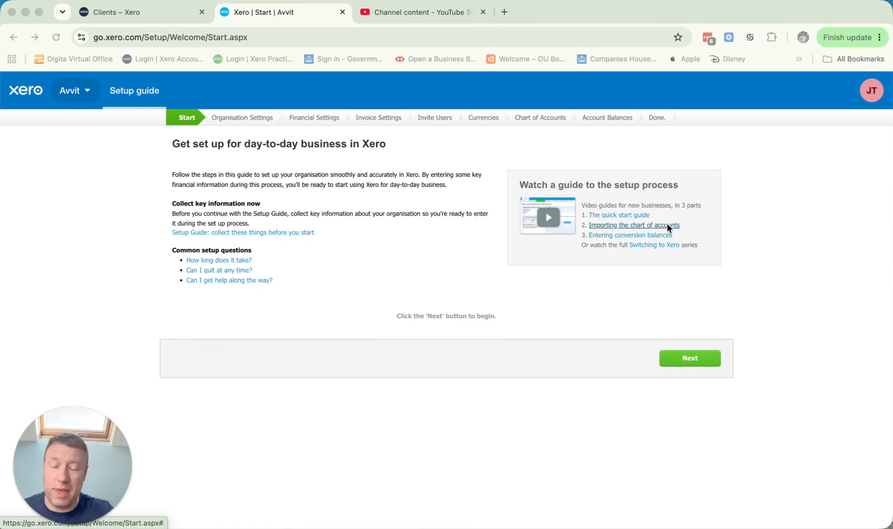
Step: Begin the setup guide, review the organisation details page and continue to the financial settings
{"action": "left_click", "coordinate": [694, 362]}
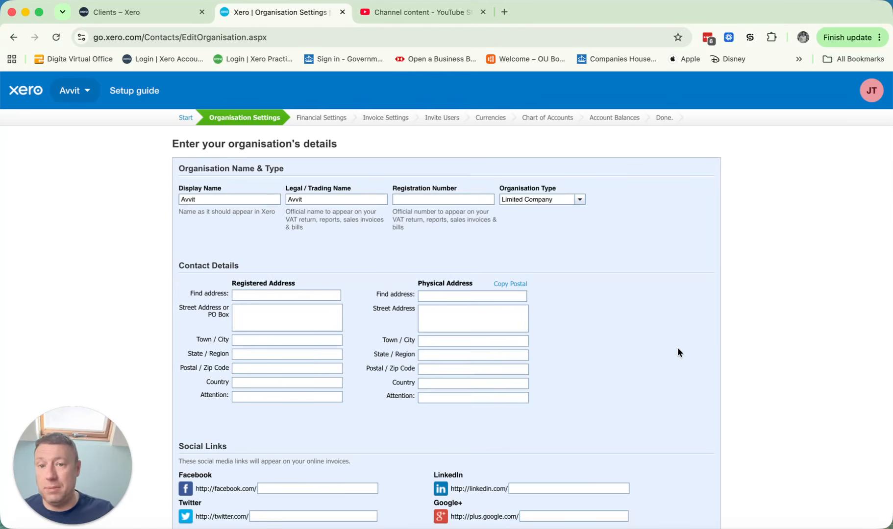
{"action": "scroll", "coordinate": [678, 352], "scroll_direction": "down", "scroll_amount": 3}
{"action": "scroll", "coordinate": [650, 338], "scroll_direction": "down", "scroll_amount": 2}
{"action": "scroll", "coordinate": [321, 167], "scroll_direction": "up", "scroll_amount": 2}
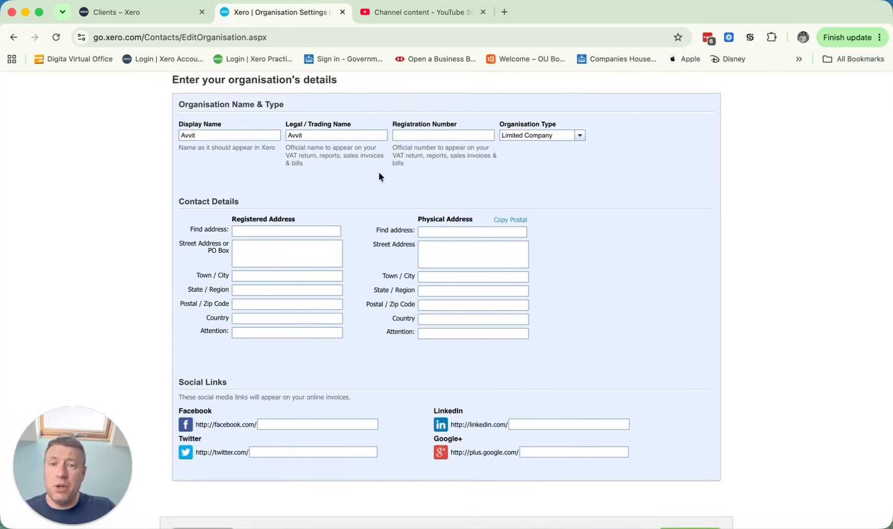
{"action": "left_click", "coordinate": [462, 136]}
{"action": "left_click", "coordinate": [270, 207]}
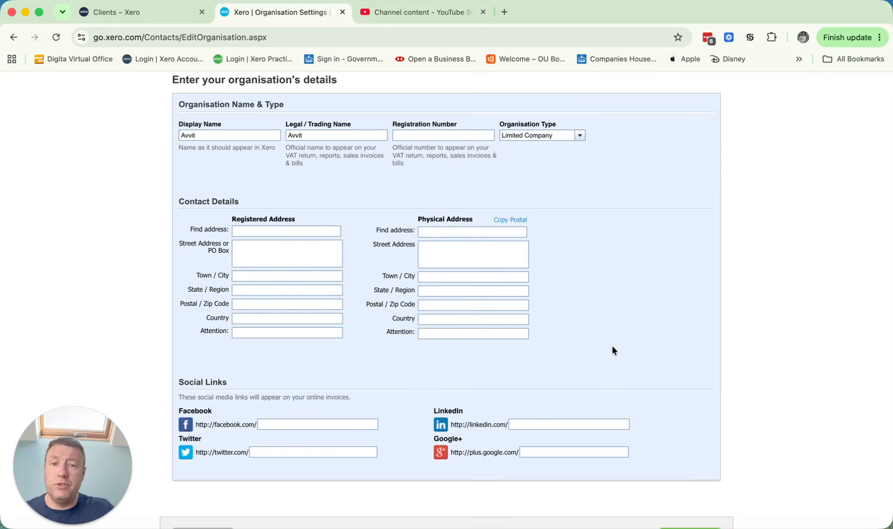
{"action": "scroll", "coordinate": [633, 260], "scroll_direction": "down", "scroll_amount": 2}
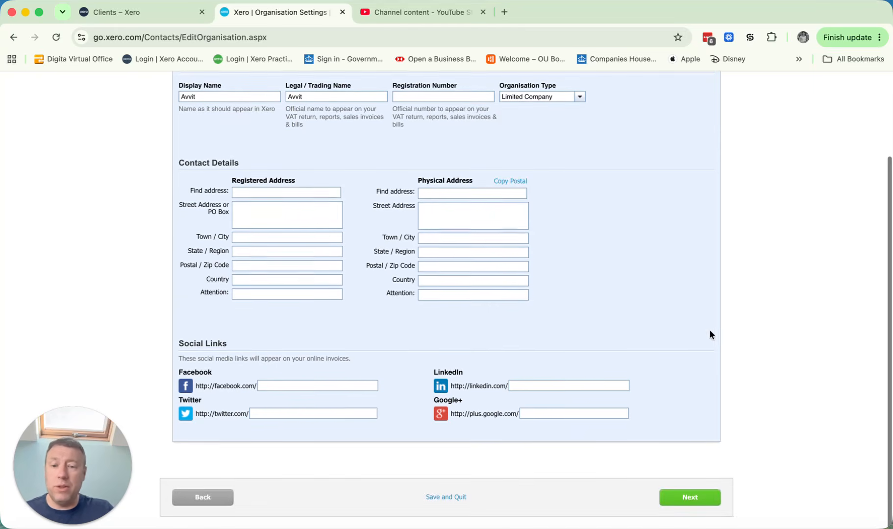
{"action": "left_click", "coordinate": [701, 498]}
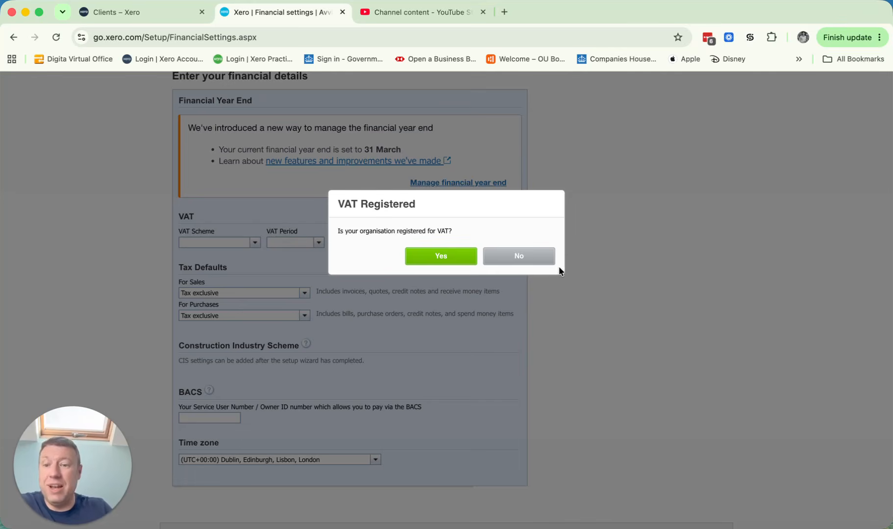
Step: Declare that the organisation is not registered for VAT and open the financial year end management page
{"action": "left_click", "coordinate": [533, 260]}
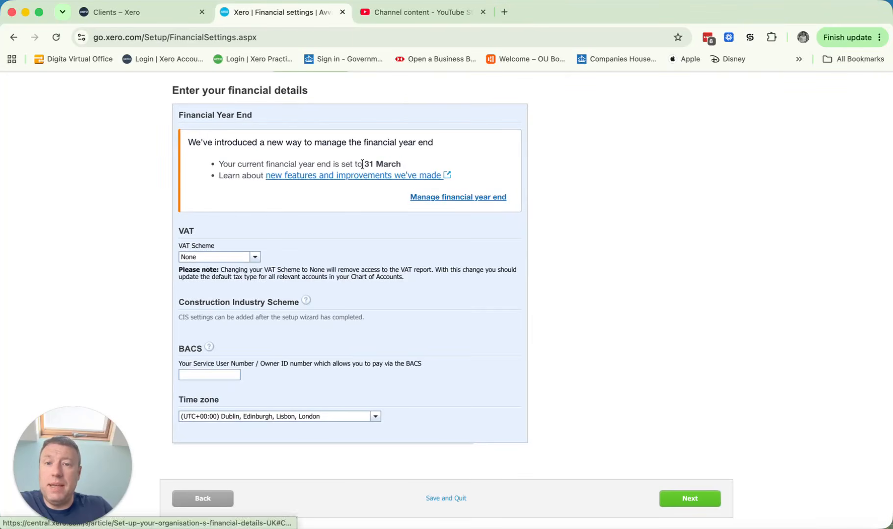
{"action": "left_click_drag", "start_coordinate": [363, 164], "coordinate": [429, 167]}
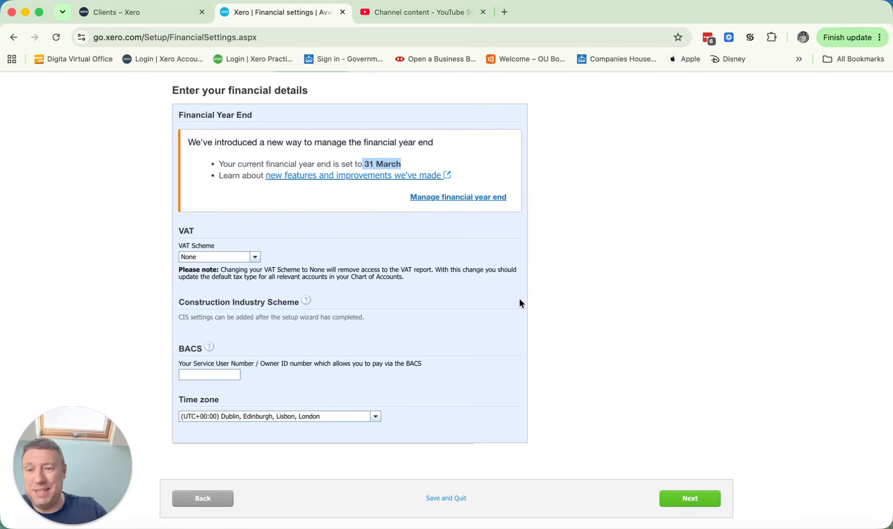
{"action": "left_click", "coordinate": [453, 202]}
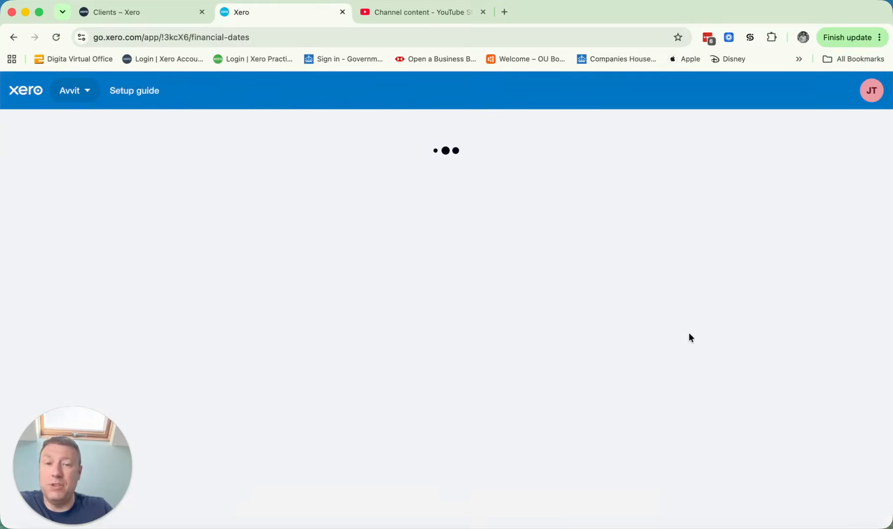
Step: Update the last day of the financial year to a custom date of 31 July
{"action": "scroll", "coordinate": [687, 324], "scroll_direction": "down", "scroll_amount": 1}
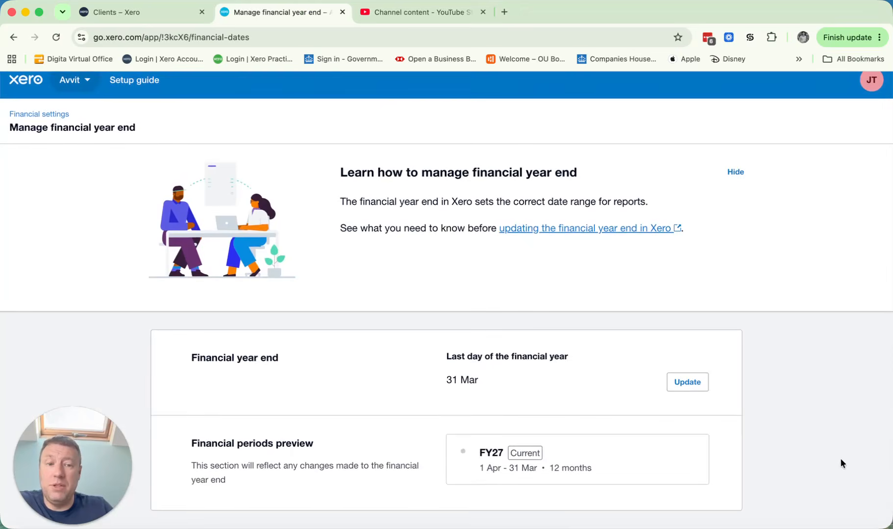
{"action": "left_click", "coordinate": [692, 387]}
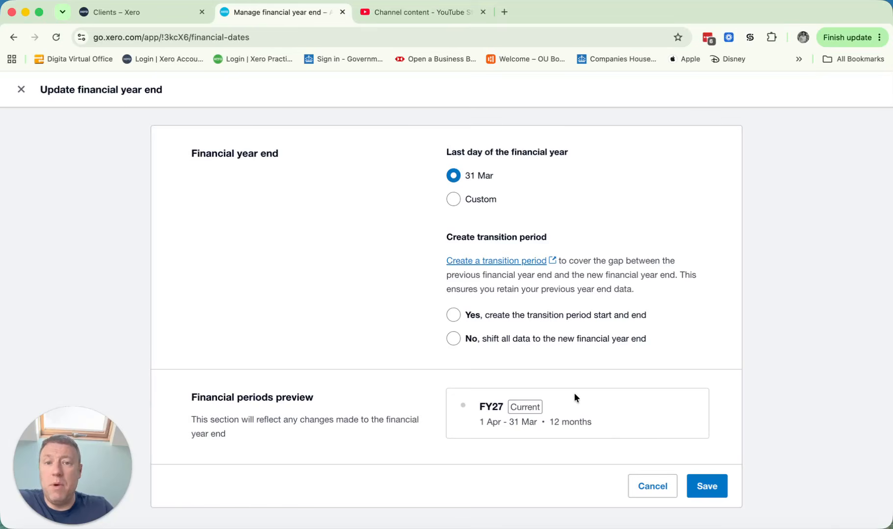
{"action": "left_click", "coordinate": [453, 199]}
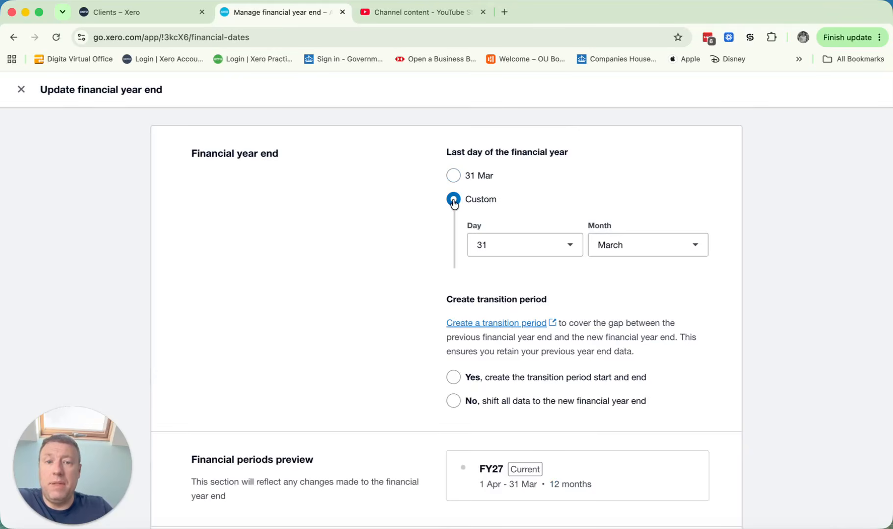
{"action": "left_click", "coordinate": [635, 248]}
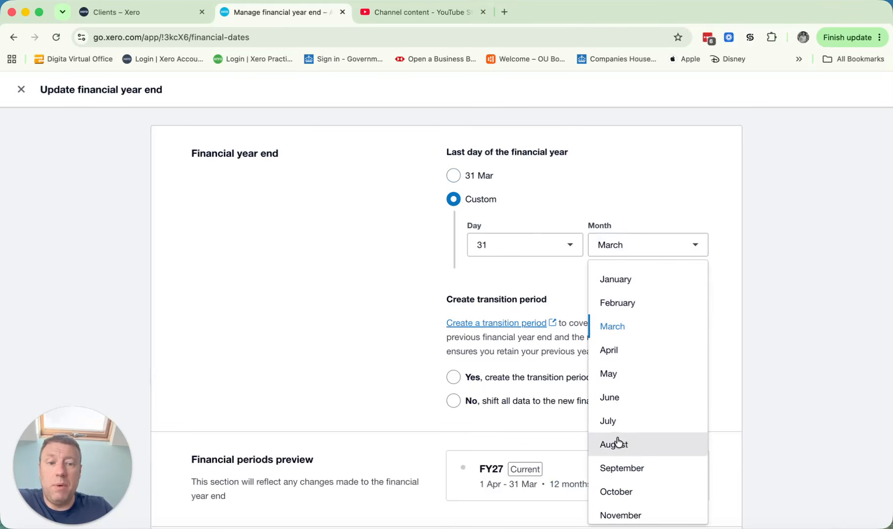
{"action": "left_click", "coordinate": [616, 422]}
Step: Choose not to create a transition period, shifting all data to the new financial year end, and save the change
{"action": "scroll", "coordinate": [441, 304], "scroll_direction": "down", "scroll_amount": 2}
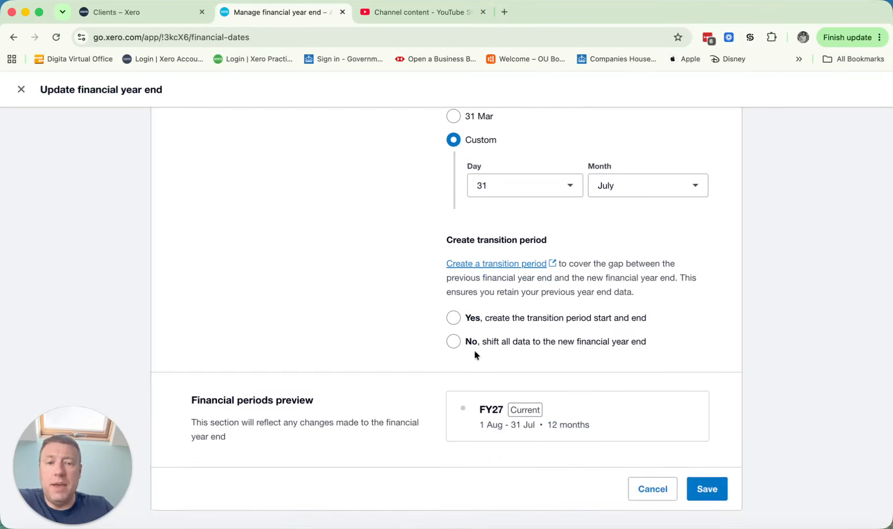
{"action": "left_click", "coordinate": [452, 344]}
{"action": "scroll", "coordinate": [516, 316], "scroll_direction": "down", "scroll_amount": 5}
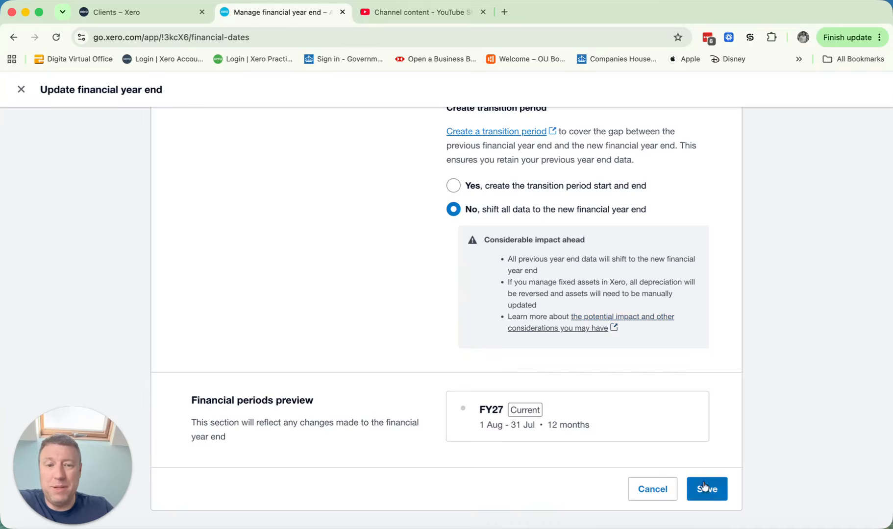
{"action": "left_click", "coordinate": [708, 491]}
{"action": "left_click", "coordinate": [536, 406]}
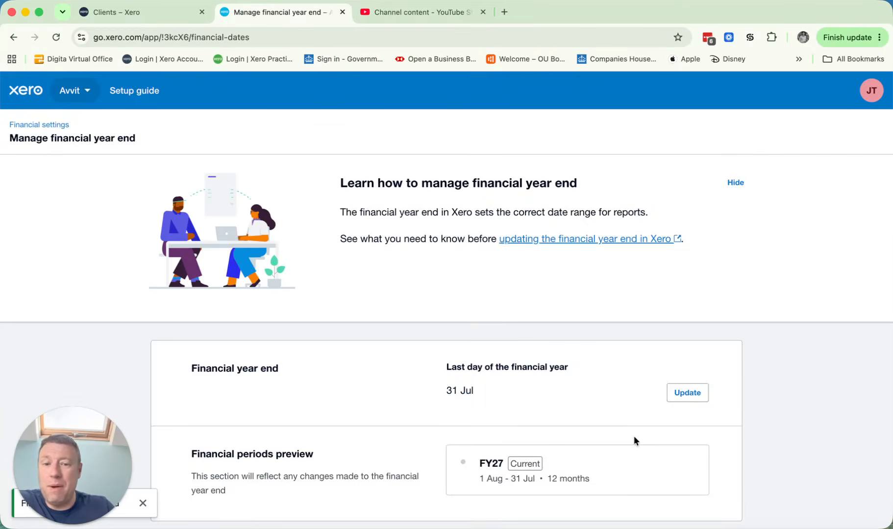
Step: Return to the setup guide's financial settings, answer No to VAT registration and continue to the invoice settings
{"action": "scroll", "coordinate": [627, 431], "scroll_direction": "down", "scroll_amount": 7}
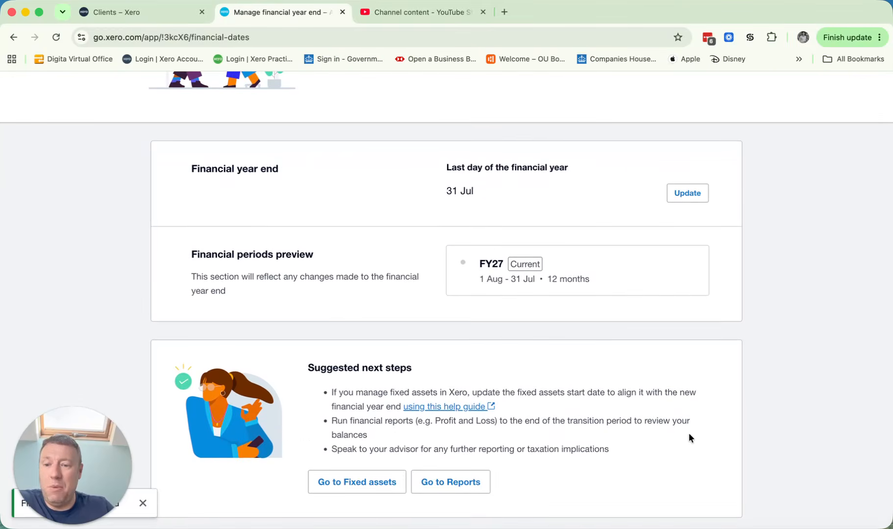
{"action": "scroll", "coordinate": [665, 430], "scroll_direction": "up", "scroll_amount": 5}
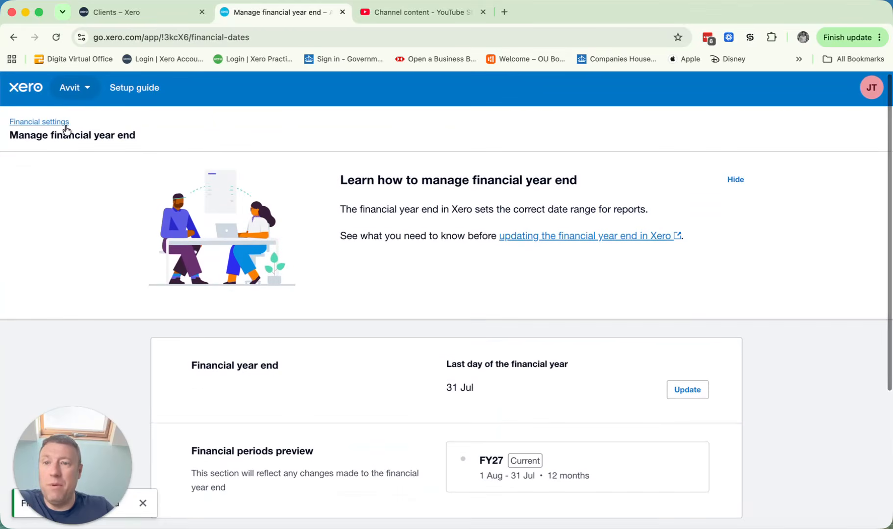
{"action": "left_click", "coordinate": [130, 98]}
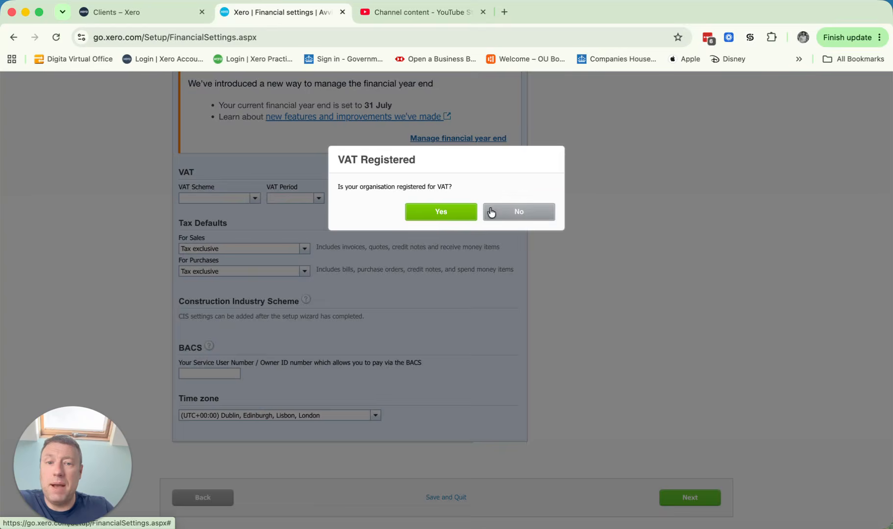
{"action": "left_click", "coordinate": [505, 210]}
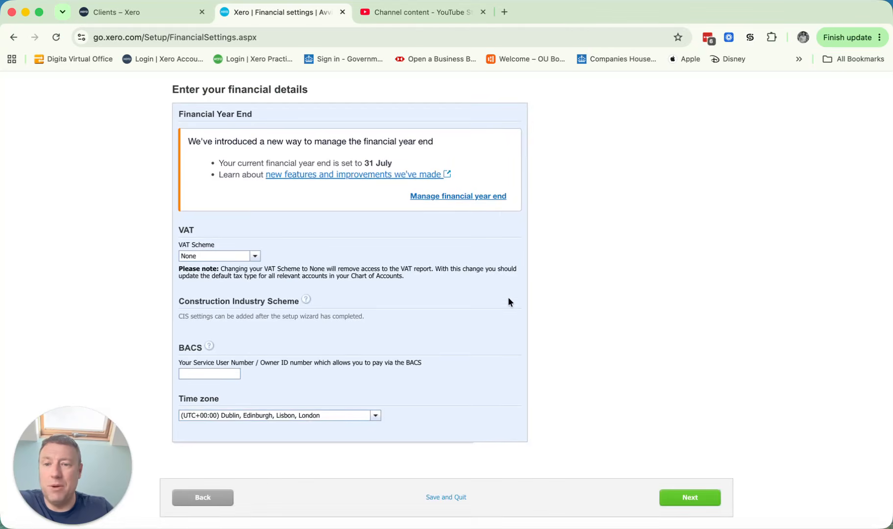
{"action": "left_click", "coordinate": [696, 498]}
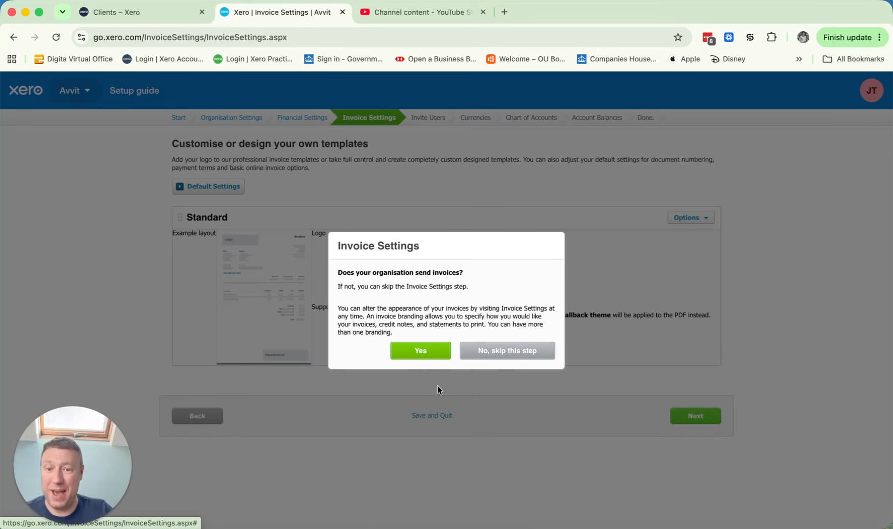
Step: Confirm that the organisation sends invoices and look at the options available for the Standard invoice theme
{"action": "left_click", "coordinate": [418, 352]}
{"action": "left_click", "coordinate": [692, 218]}
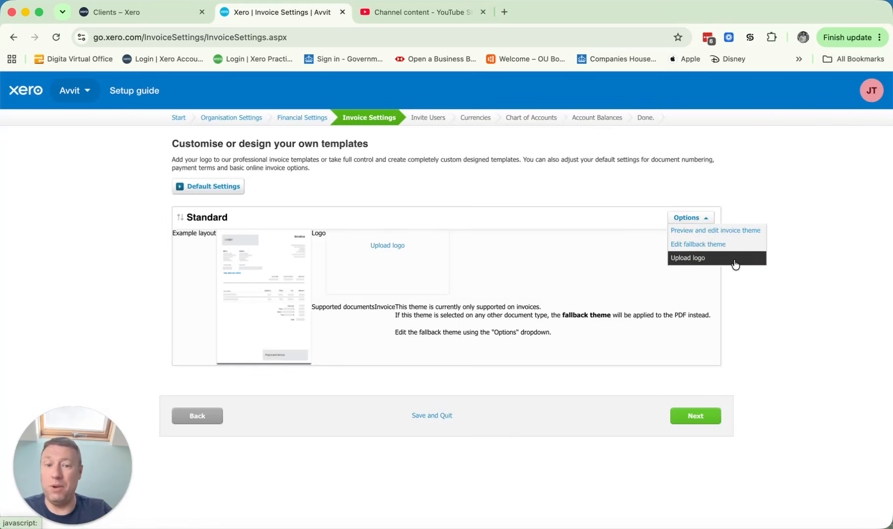
{"action": "left_click", "coordinate": [808, 280]}
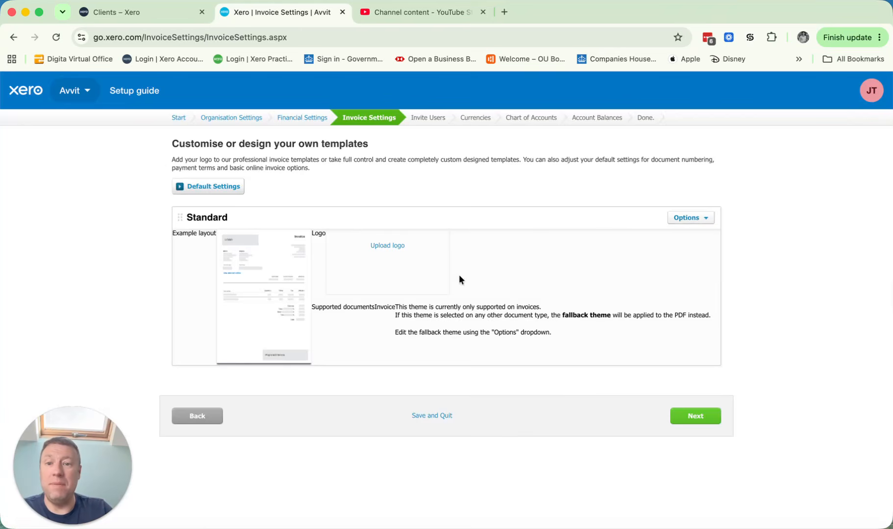
Step: Review the default invoice settings for payment terms, prefixes and next numbers, then close them without saving
{"action": "left_click", "coordinate": [207, 186]}
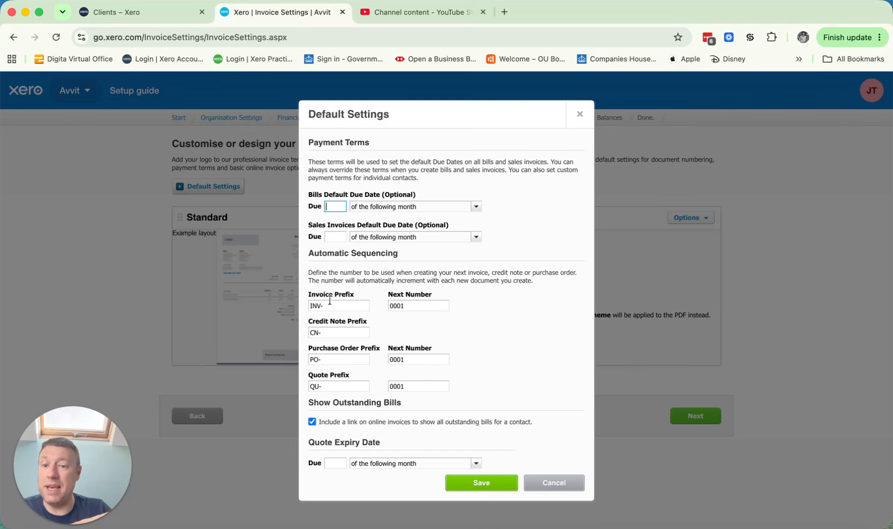
{"action": "left_click", "coordinate": [344, 305]}
{"action": "left_click", "coordinate": [407, 305]}
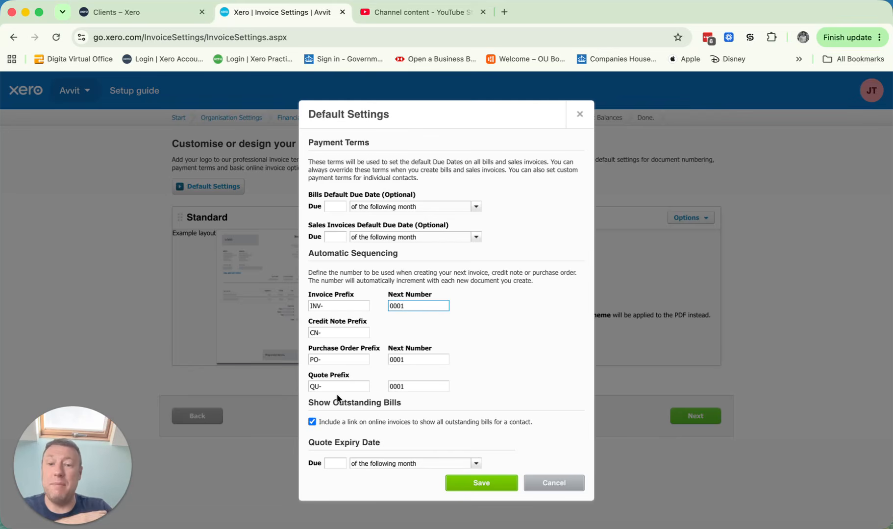
{"action": "left_click", "coordinate": [563, 483]}
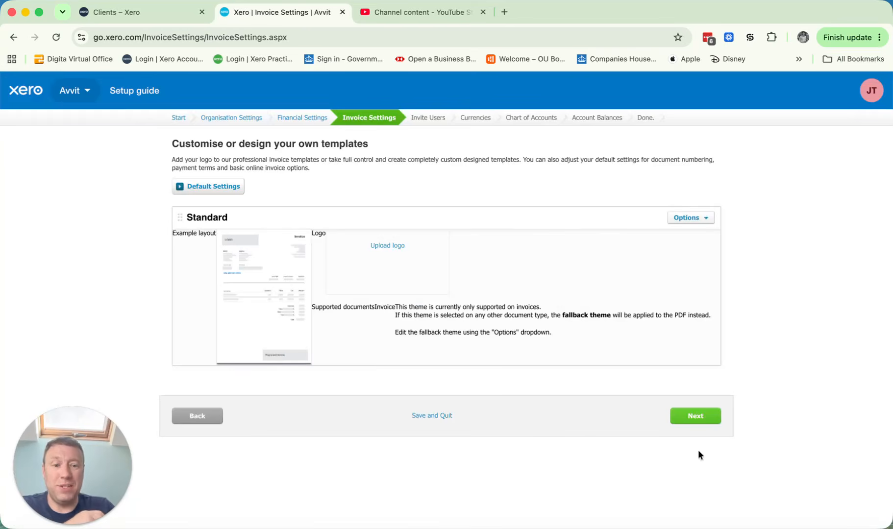
Step: Move through the invoice, user and currency stages of the setup and accept Xero's default Chart of Accounts
{"action": "left_click", "coordinate": [697, 416]}
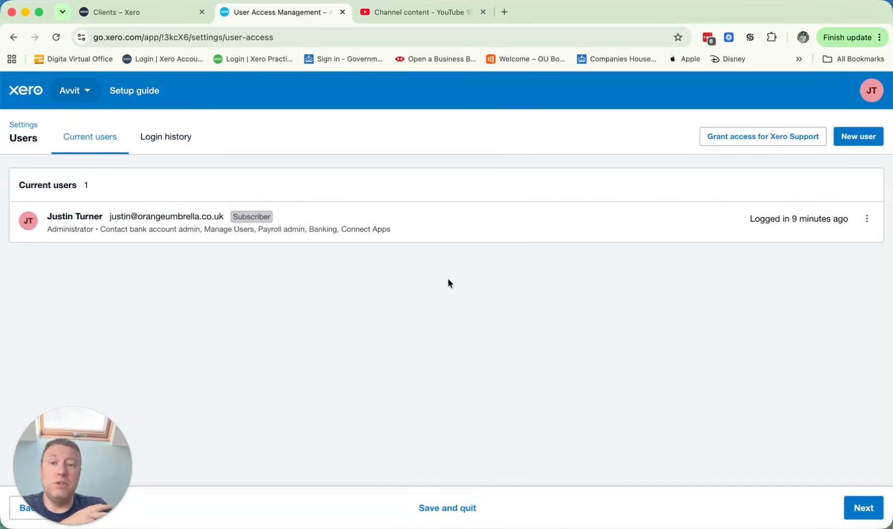
{"action": "left_click", "coordinate": [867, 510]}
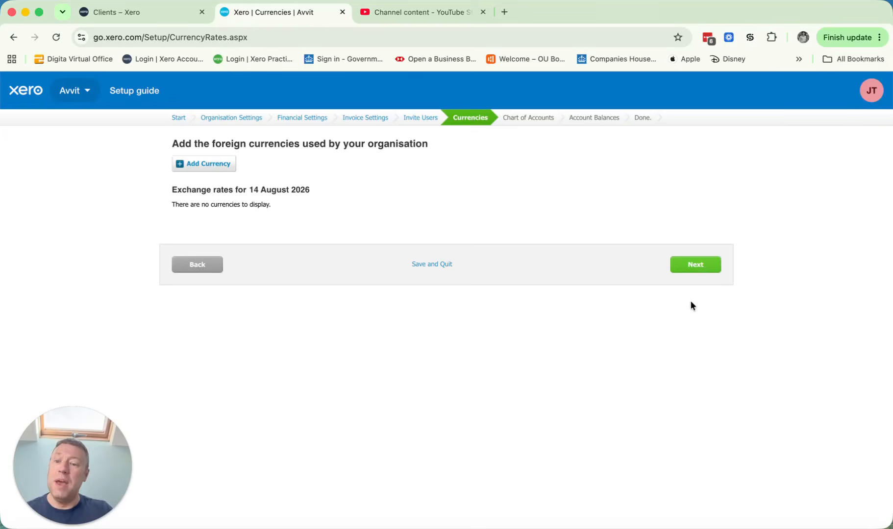
{"action": "left_click", "coordinate": [700, 265]}
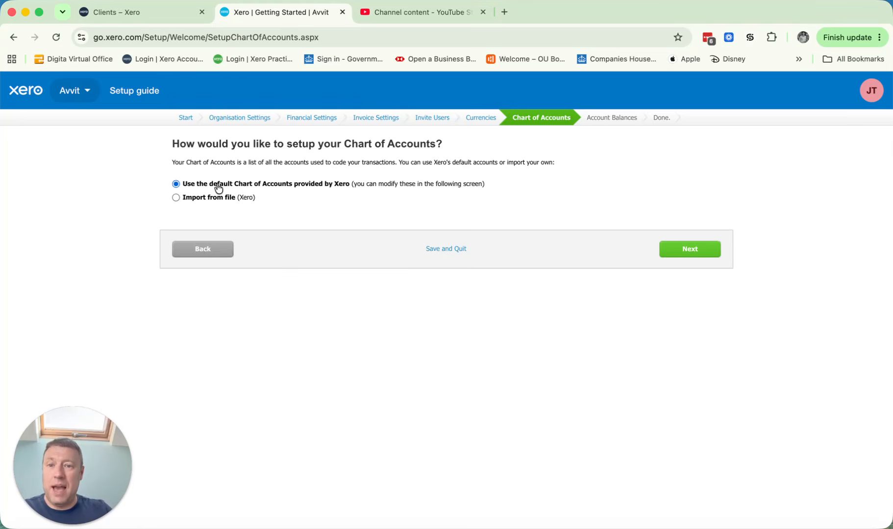
{"action": "left_click", "coordinate": [696, 251]}
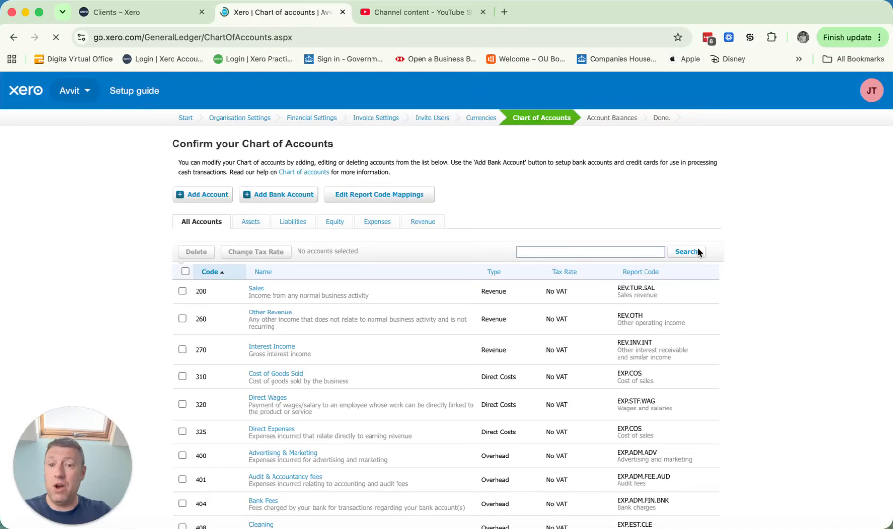
Step: Rename the revenue account with code 200 to "Sales - Adult Clothing" and save it
{"action": "scroll", "coordinate": [804, 265], "scroll_direction": "down", "scroll_amount": 2}
{"action": "scroll", "coordinate": [804, 261], "scroll_direction": "down", "scroll_amount": 2}
{"action": "scroll", "coordinate": [662, 265], "scroll_direction": "up", "scroll_amount": 2}
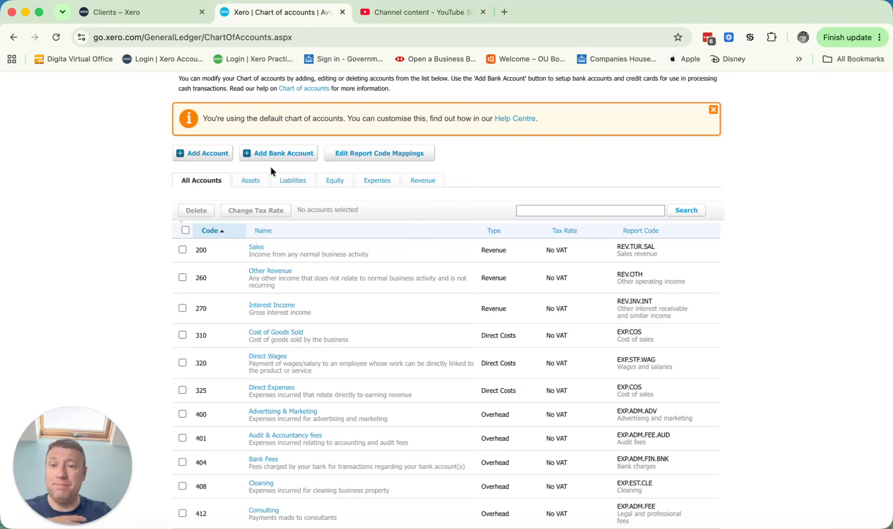
{"action": "scroll", "coordinate": [465, 260], "scroll_direction": "down", "scroll_amount": 1}
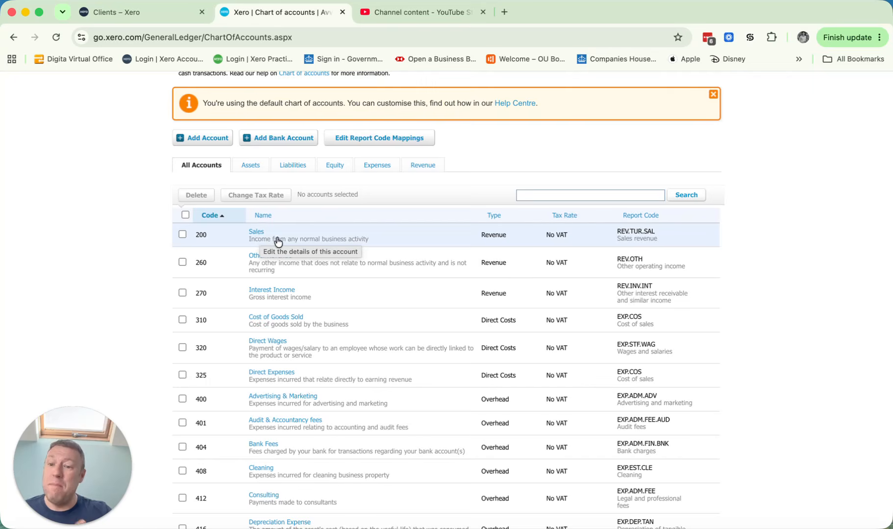
{"action": "scroll", "coordinate": [261, 239], "scroll_direction": "up", "scroll_amount": 1}
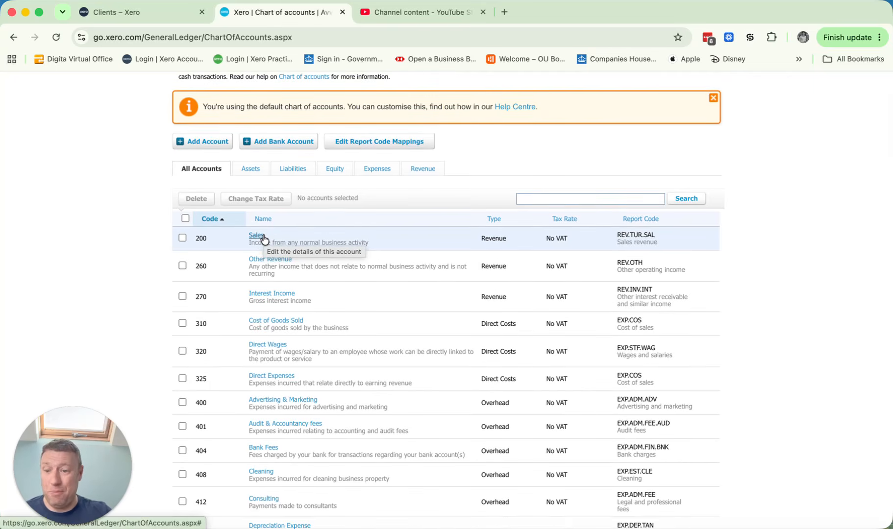
{"action": "left_click", "coordinate": [257, 236]}
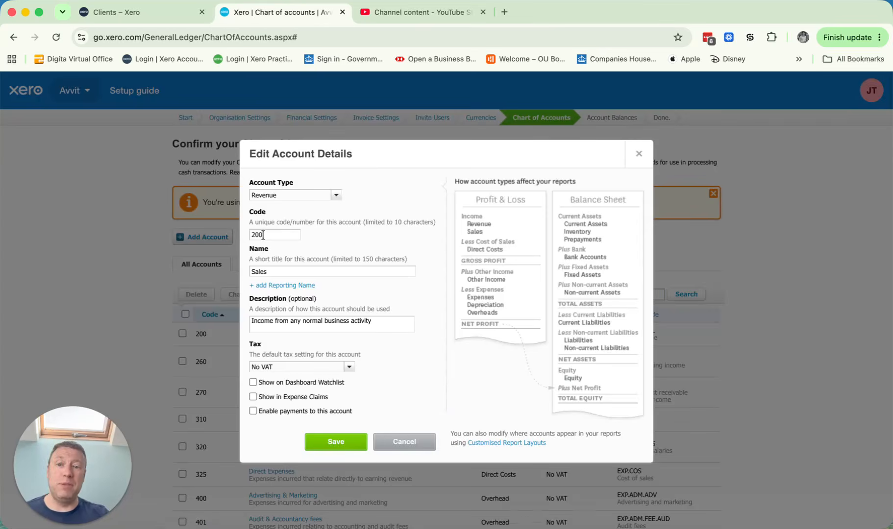
{"action": "left_click", "coordinate": [287, 273]}
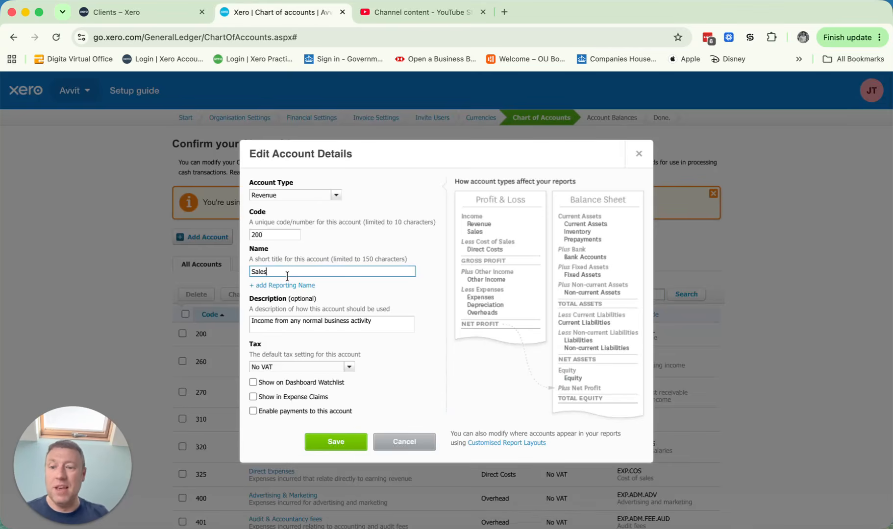
{"action": "type", "text": "- A"}
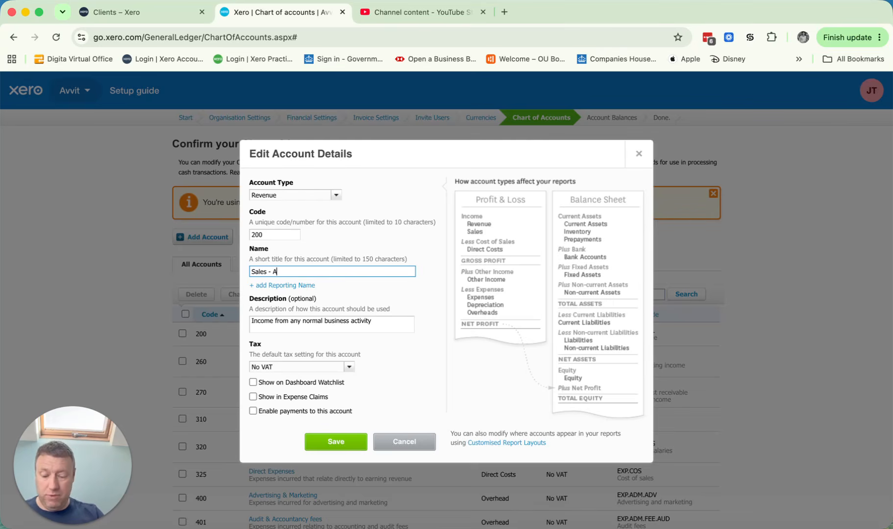
{"action": "type", "text": "dult Clothing"}
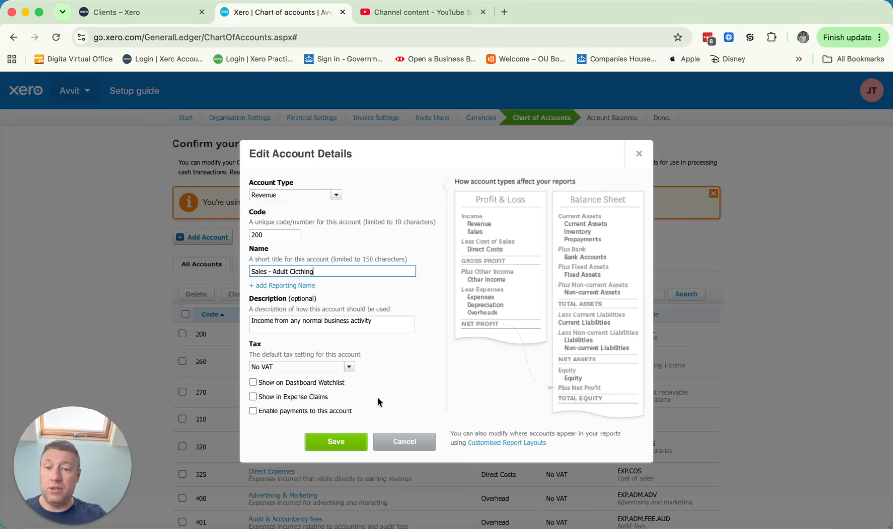
{"action": "left_click", "coordinate": [338, 441]}
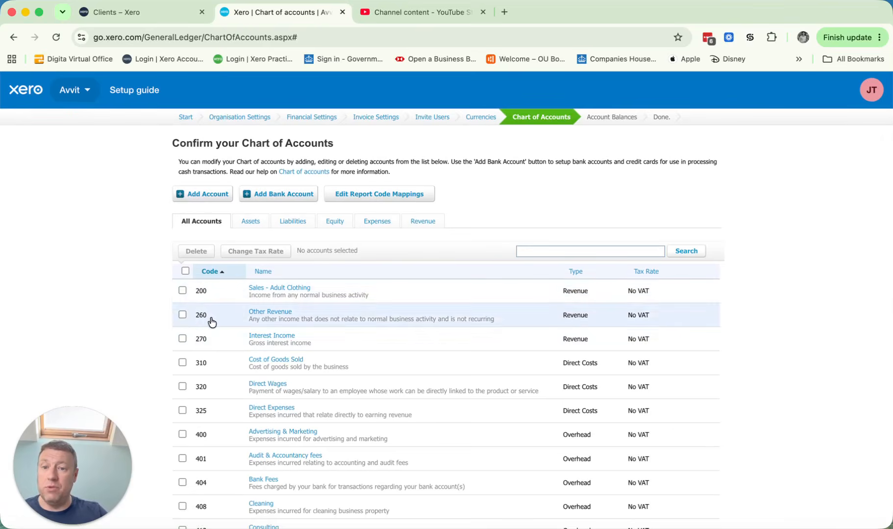
Step: Add a Revenue account with code 201 named "Sales - Children Clothes" and save it
{"action": "left_click", "coordinate": [210, 195]}
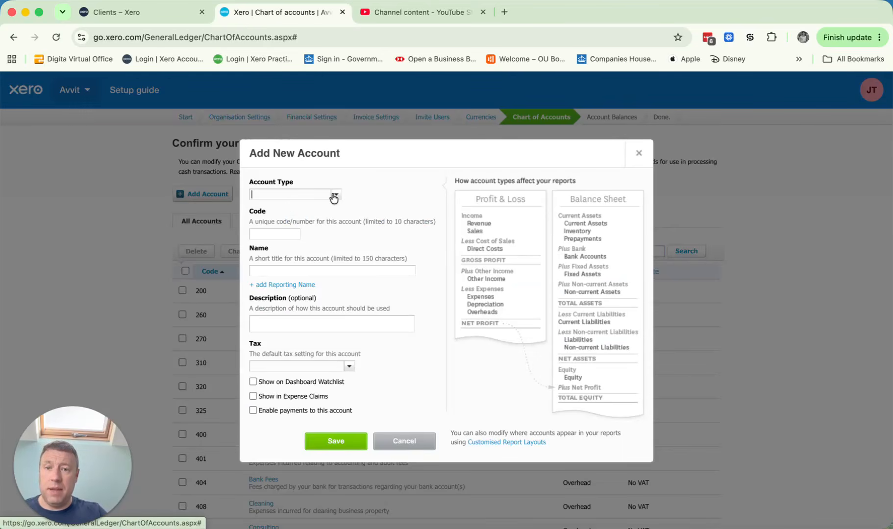
{"action": "type", "text": "rev"}
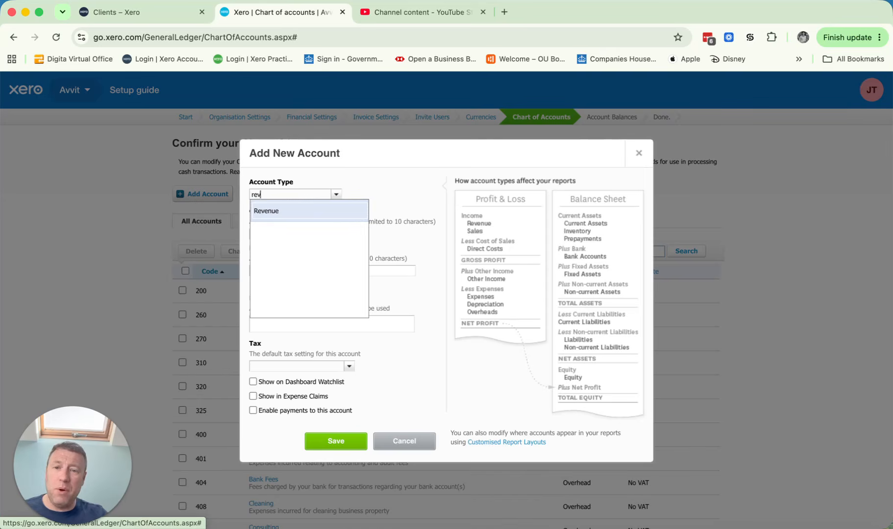
{"action": "left_click", "coordinate": [319, 211]}
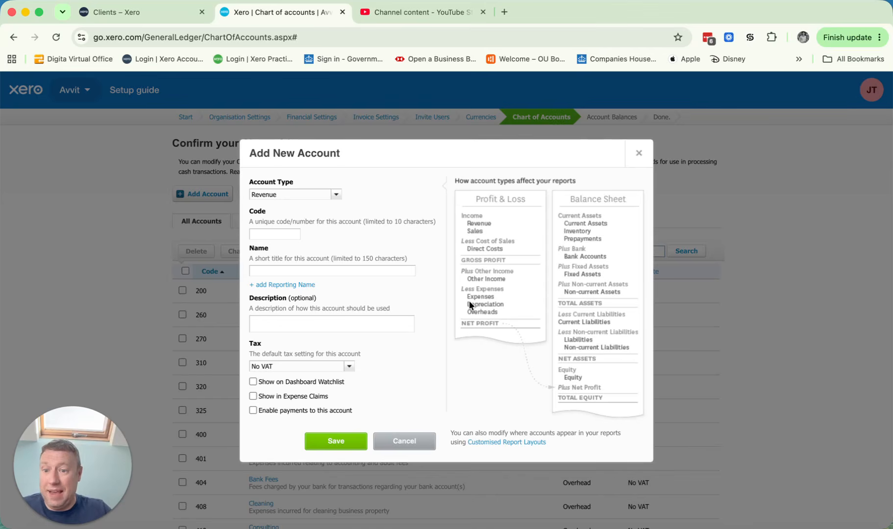
{"action": "left_click", "coordinate": [282, 235]}
{"action": "type", "text": "201"}
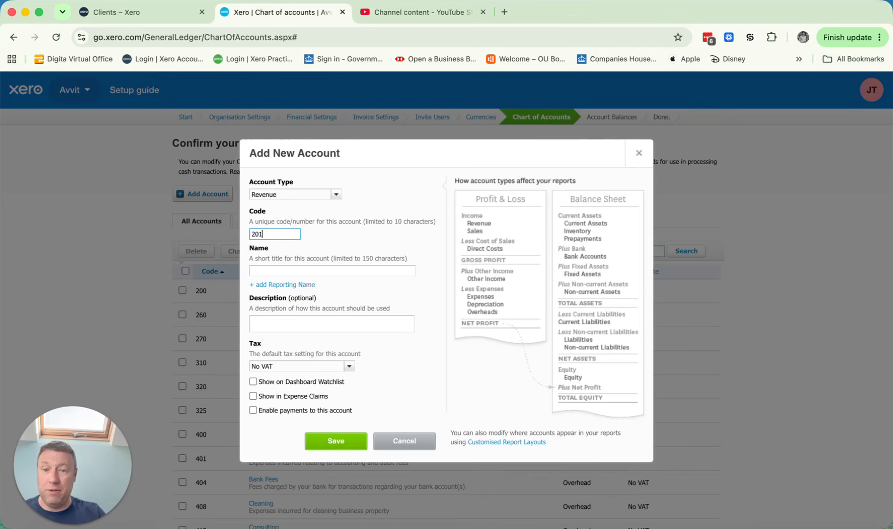
{"action": "key", "text": "Tab"}
{"action": "type", "text": "Sales -"}
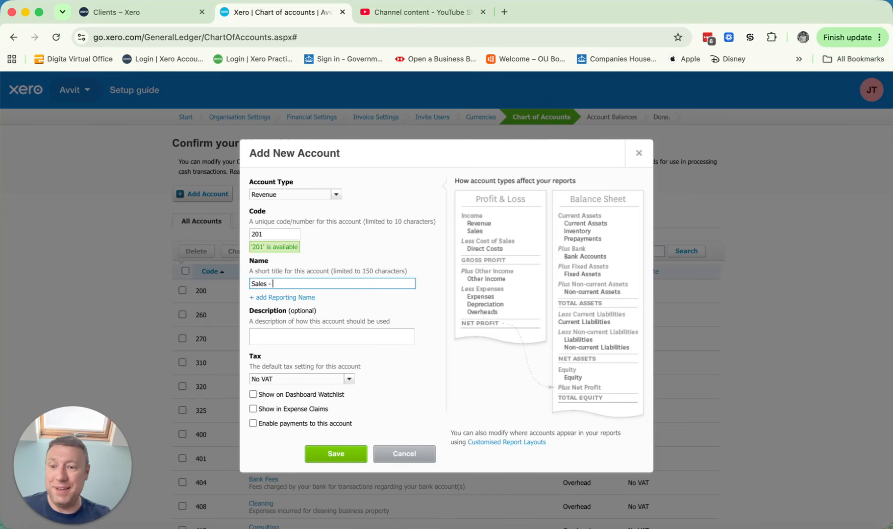
{"action": "type", "text": "Children"}
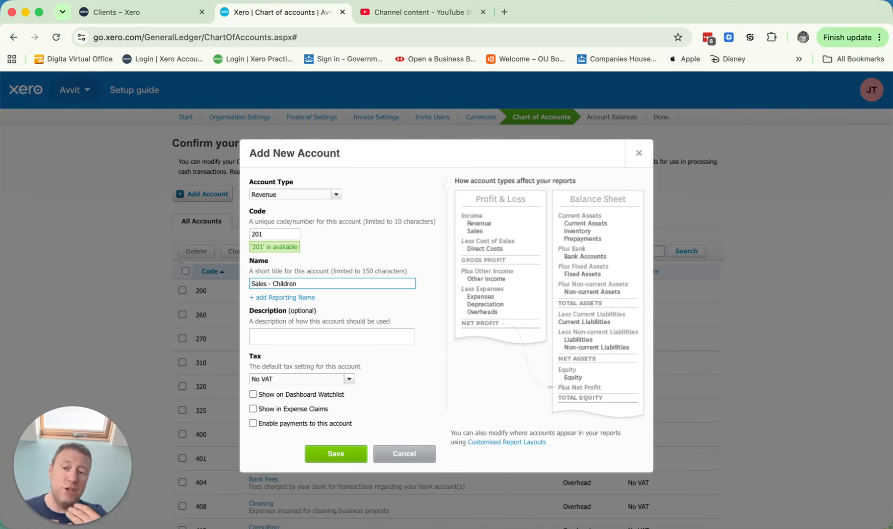
{"action": "type", "text": " Clothes"}
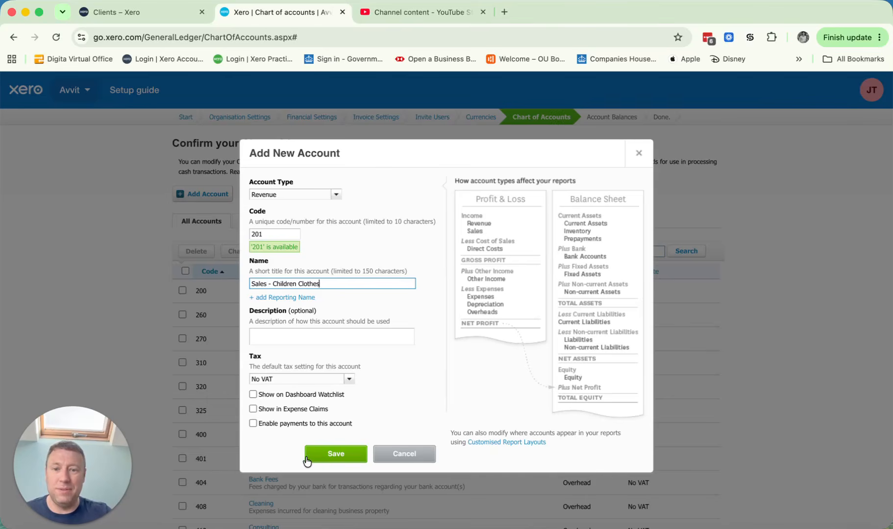
{"action": "left_click", "coordinate": [327, 455]}
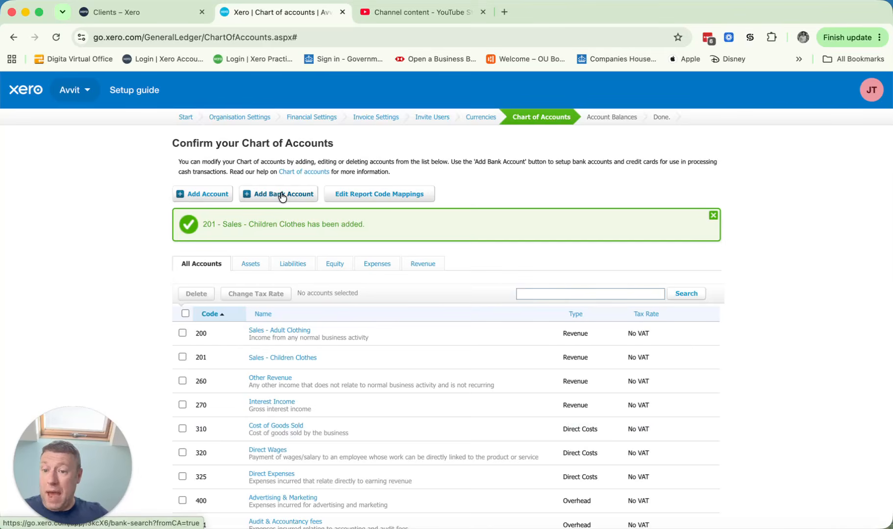
Step: Search for hsbc as a new bank account, review the HSBC Business (UK) connection consent, and return to the setup guide without connecting
{"action": "left_click", "coordinate": [282, 196]}
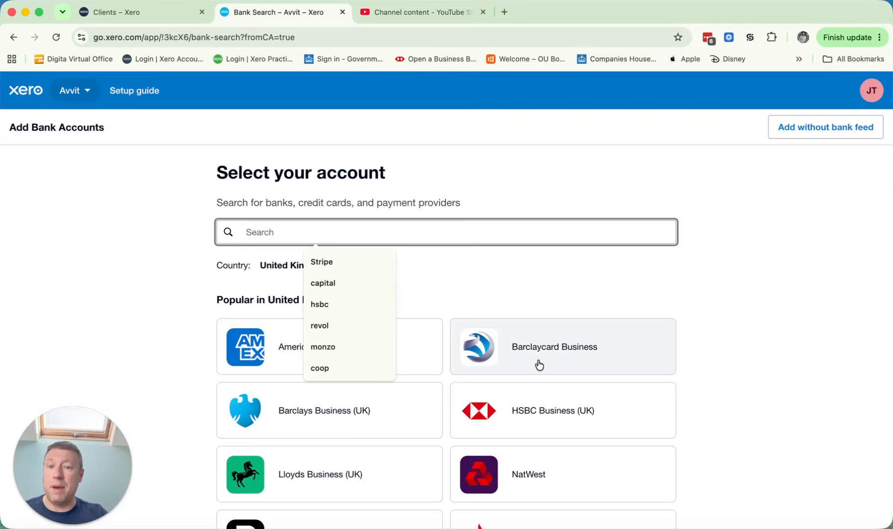
{"action": "left_click", "coordinate": [260, 232]}
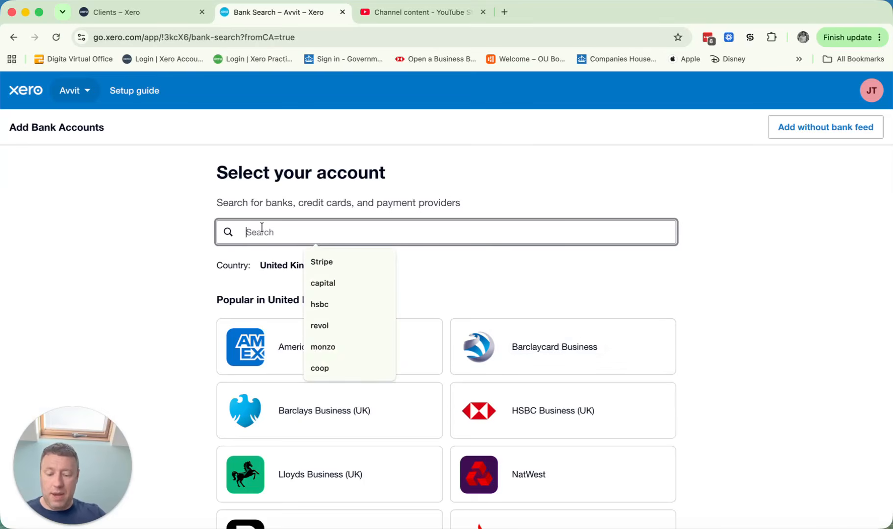
{"action": "type", "text": "hsbc"}
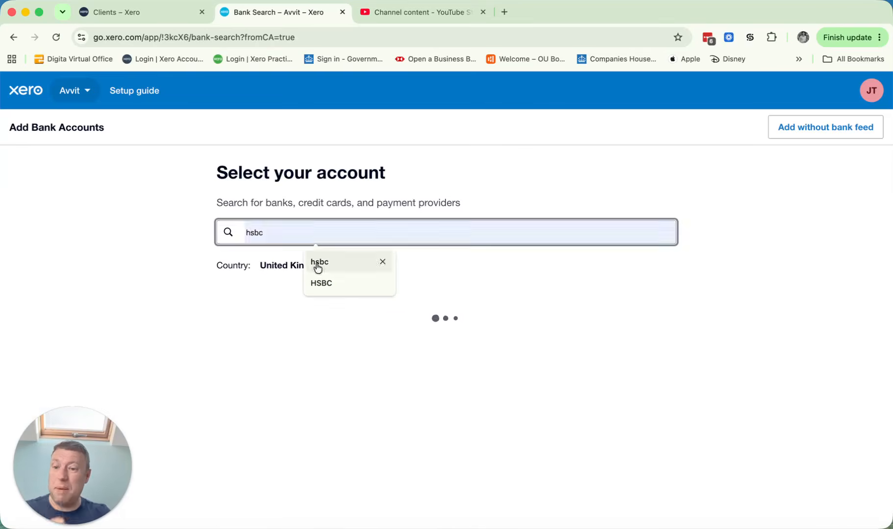
{"action": "left_click", "coordinate": [257, 328]}
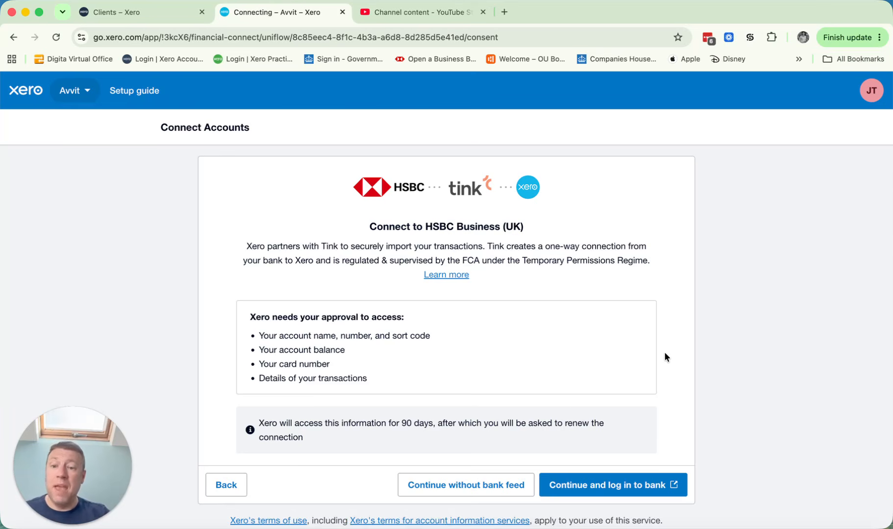
{"action": "scroll", "coordinate": [346, 264], "scroll_direction": "down", "scroll_amount": 1}
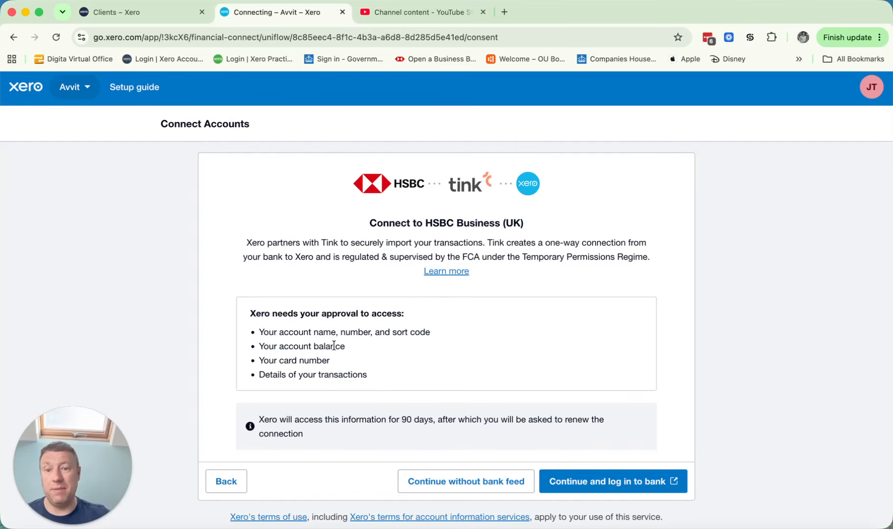
{"action": "left_click", "coordinate": [144, 91]}
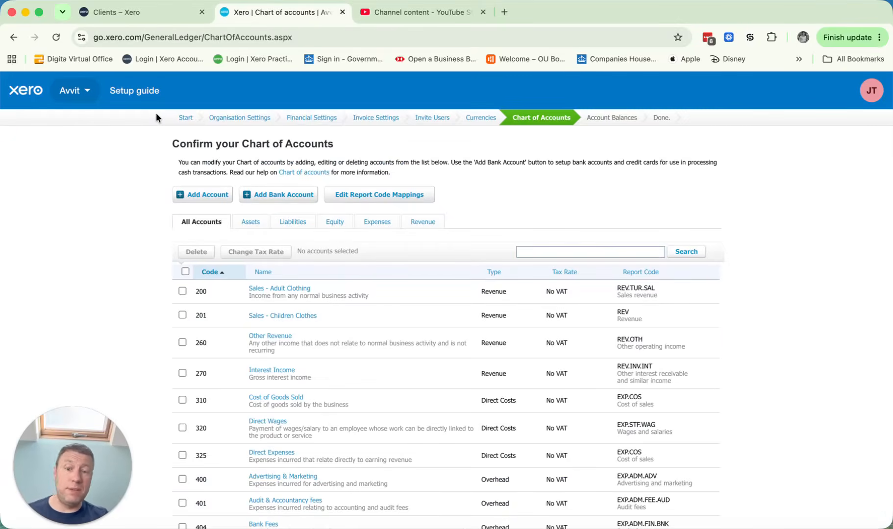
Step: Look through the full chart of accounts, from the revenue and direct cost accounts down to the equity accounts
{"action": "scroll", "coordinate": [588, 393], "scroll_direction": "down", "scroll_amount": 3}
{"action": "scroll", "coordinate": [588, 392], "scroll_direction": "down", "scroll_amount": 20}
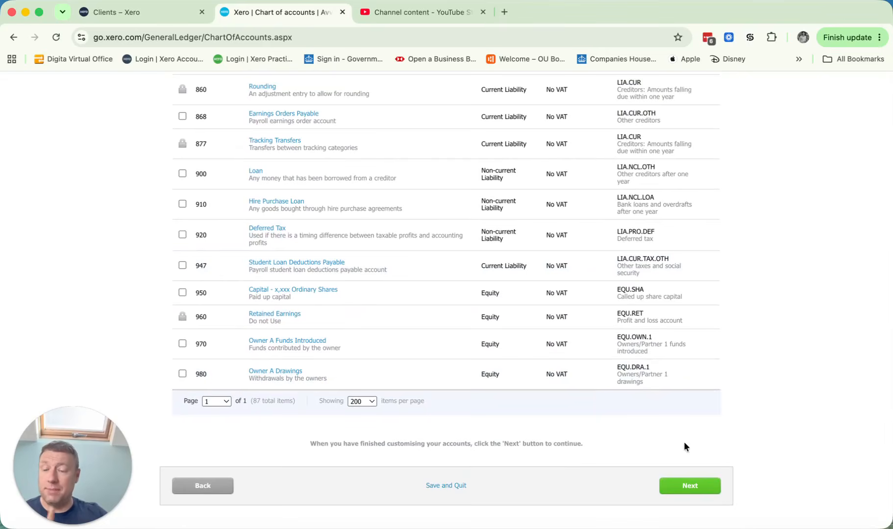
{"action": "scroll", "coordinate": [669, 393], "scroll_direction": "up", "scroll_amount": 20}
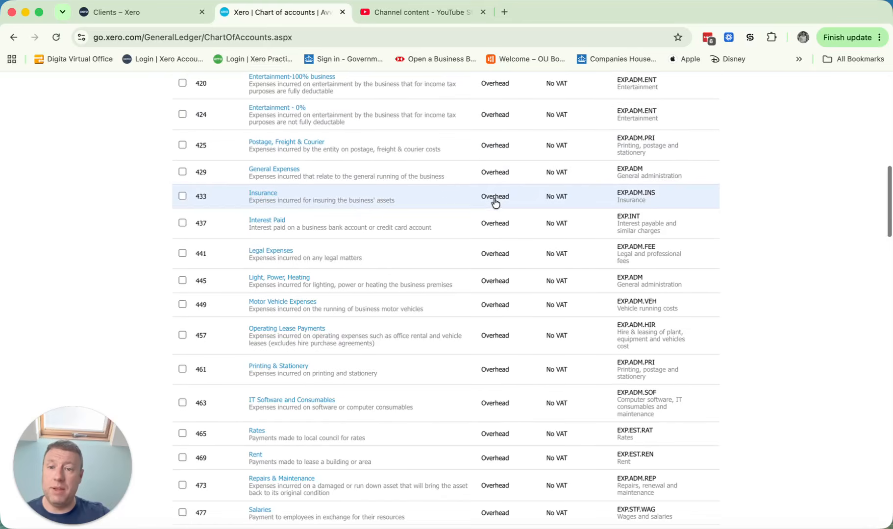
{"action": "scroll", "coordinate": [495, 202], "scroll_direction": "up", "scroll_amount": 10}
{"action": "scroll", "coordinate": [495, 202], "scroll_direction": "down", "scroll_amount": 4}
{"action": "scroll", "coordinate": [495, 202], "scroll_direction": "up", "scroll_amount": 5}
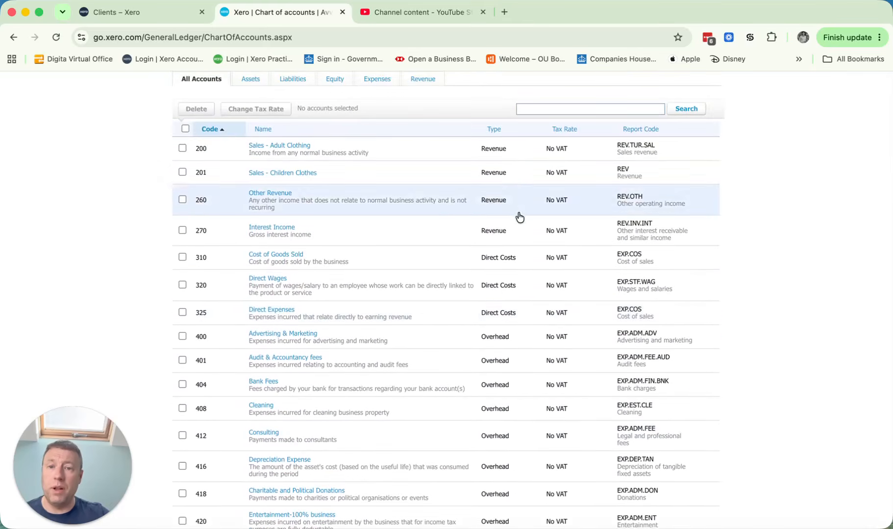
{"action": "scroll", "coordinate": [271, 230], "scroll_direction": "down", "scroll_amount": 1}
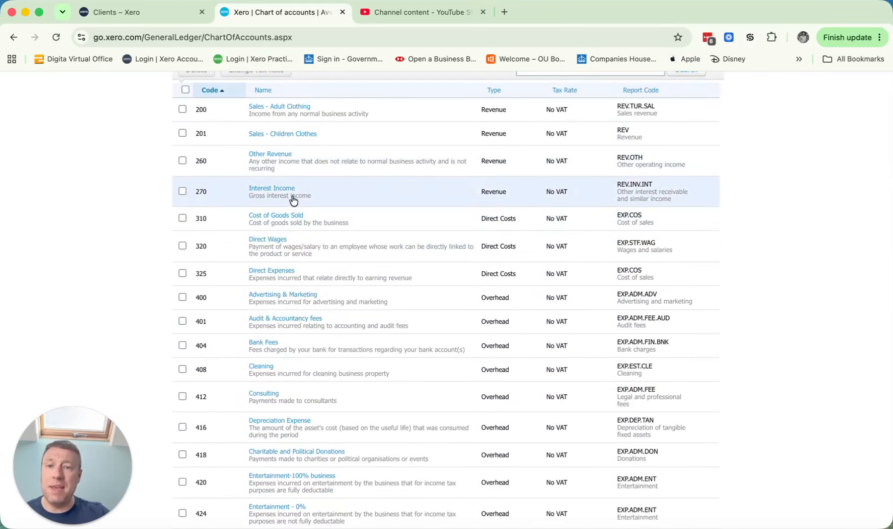
{"action": "scroll", "coordinate": [383, 304], "scroll_direction": "down", "scroll_amount": 1}
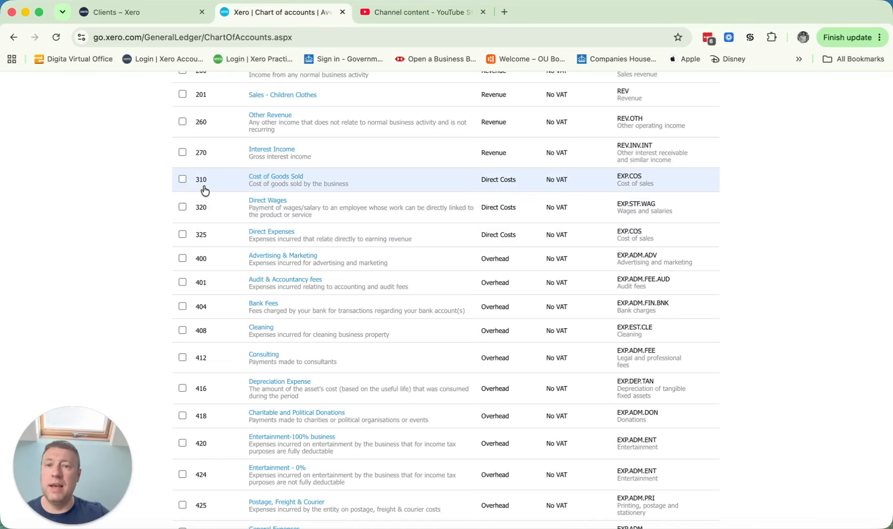
{"action": "scroll", "coordinate": [204, 191], "scroll_direction": "up", "scroll_amount": 4}
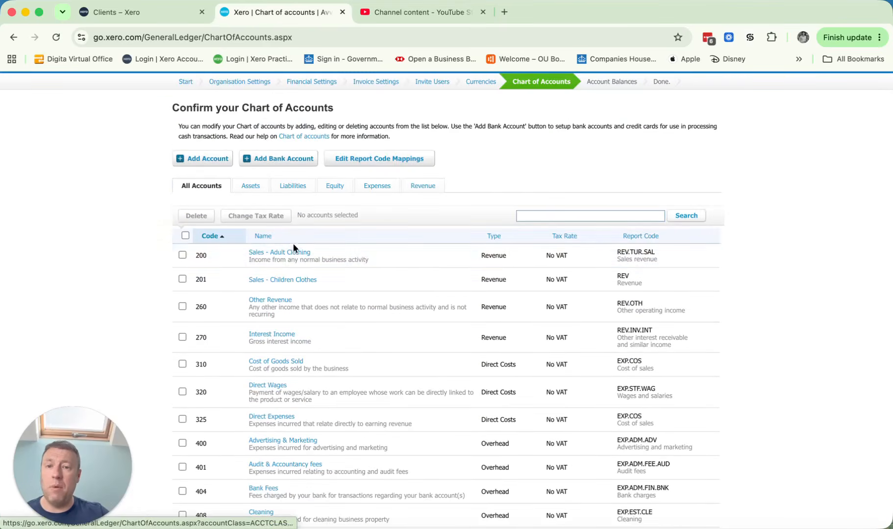
Step: Rename the Cost of Goods Sold account to "COGS - Inkthreadable" and save it
{"action": "scroll", "coordinate": [291, 251], "scroll_direction": "down", "scroll_amount": 3}
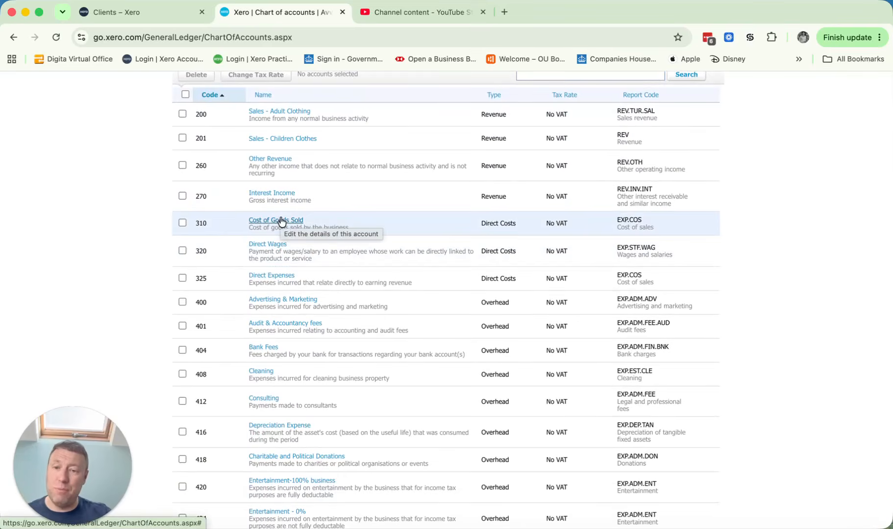
{"action": "left_click", "coordinate": [281, 221]}
{"action": "left_click_drag", "start_coordinate": [328, 271], "coordinate": [264, 271]}
{"action": "key", "text": "BackSpace"}
{"action": "key", "text": "BackSpace"}
{"action": "key", "text": "BackSpace"}
{"action": "key", "text": "BackSpace"}
{"action": "key", "text": "BackSpace"}
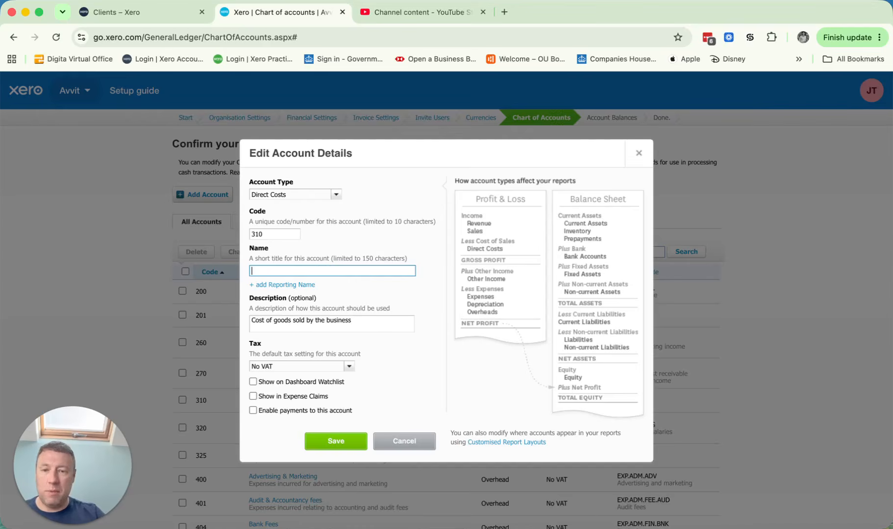
{"action": "type", "text": "COGS - "}
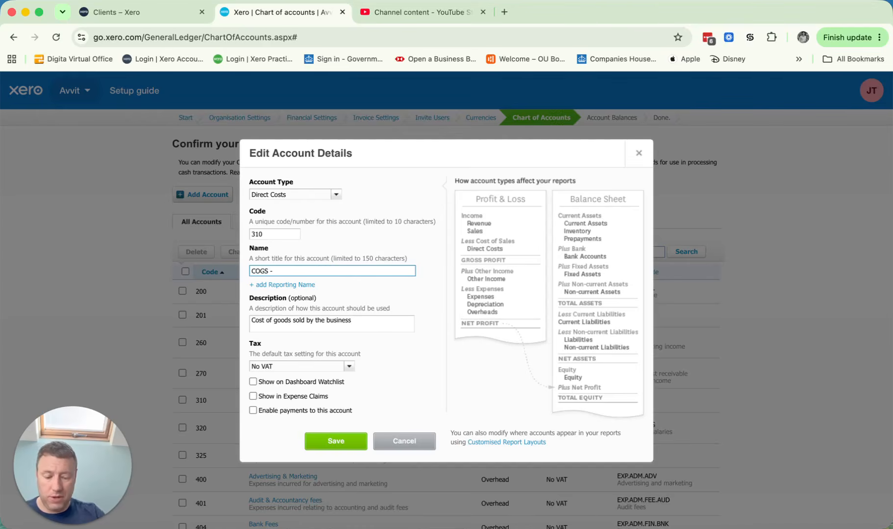
{"action": "type", "text": "Inkthreadable"}
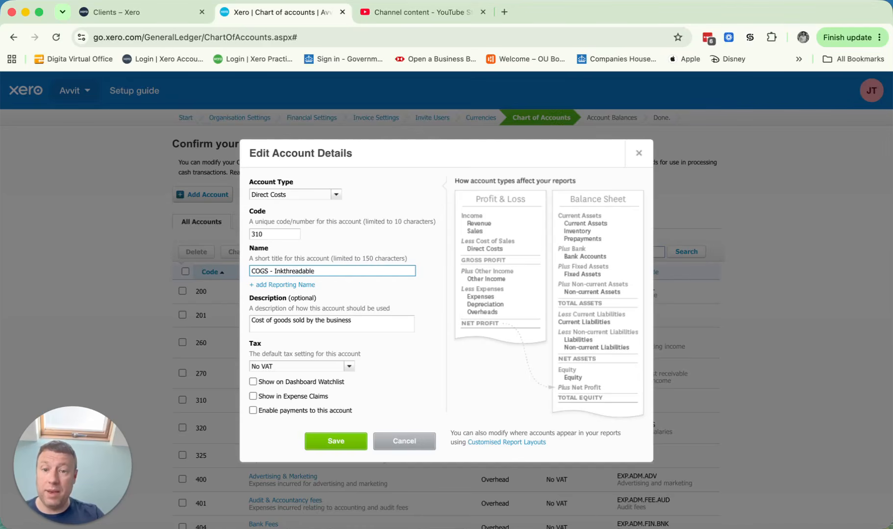
{"action": "left_click", "coordinate": [339, 441]}
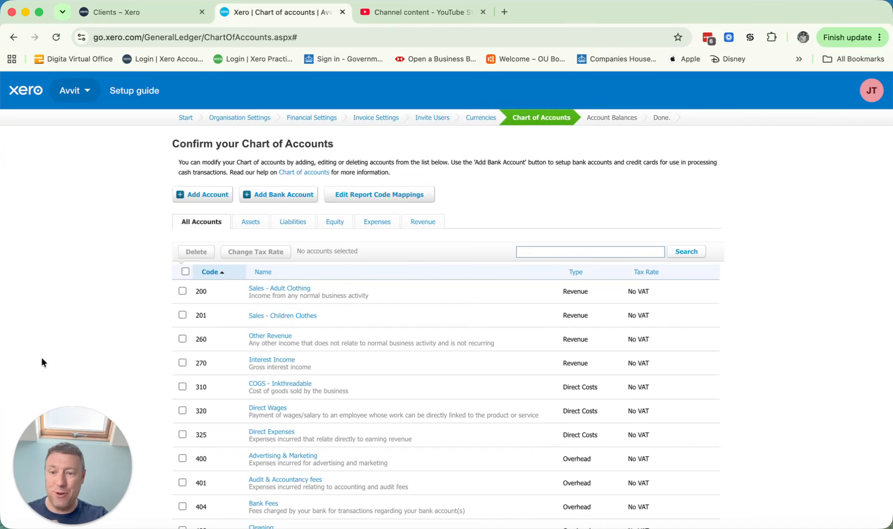
{"action": "scroll", "coordinate": [42, 363], "scroll_direction": "down", "scroll_amount": 3}
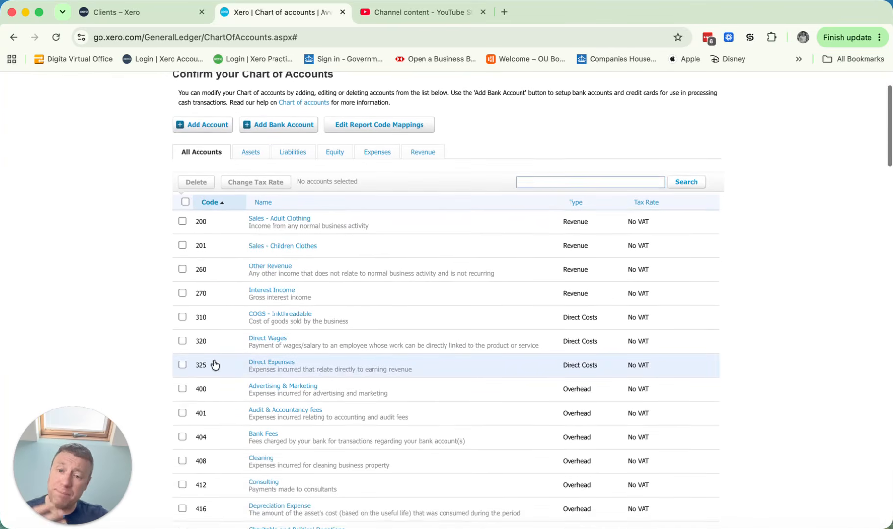
{"action": "scroll", "coordinate": [294, 324], "scroll_direction": "up", "scroll_amount": 2}
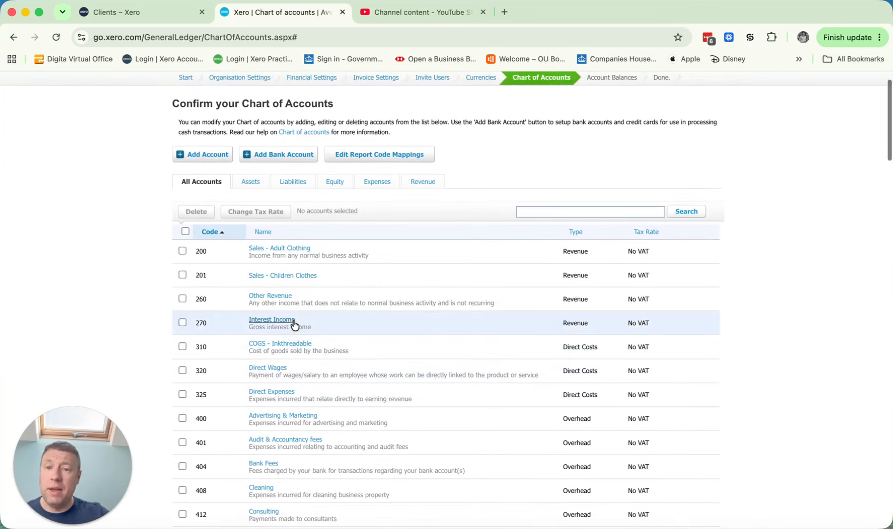
Step: Add a Direct Costs account with code 311 named "COGS - Shopify Fees" and save it
{"action": "left_click", "coordinate": [207, 156]}
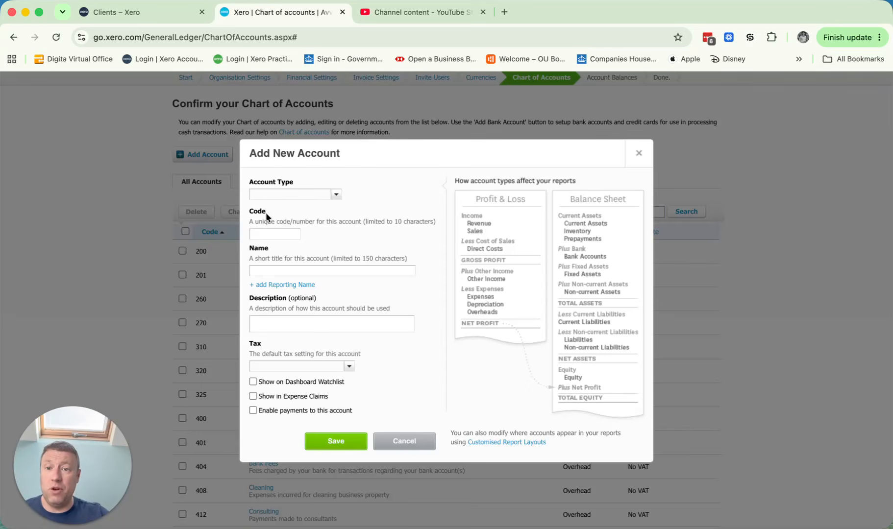
{"action": "left_click", "coordinate": [335, 196]}
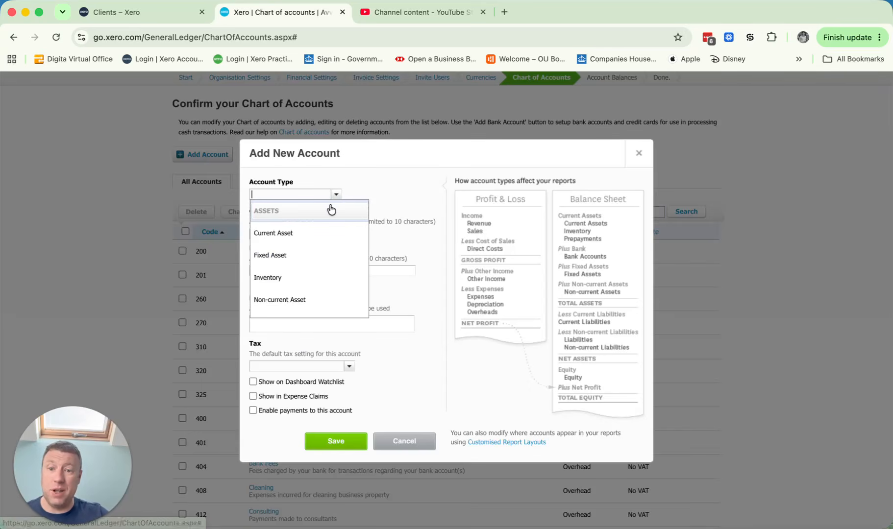
{"action": "type", "text": "dir"}
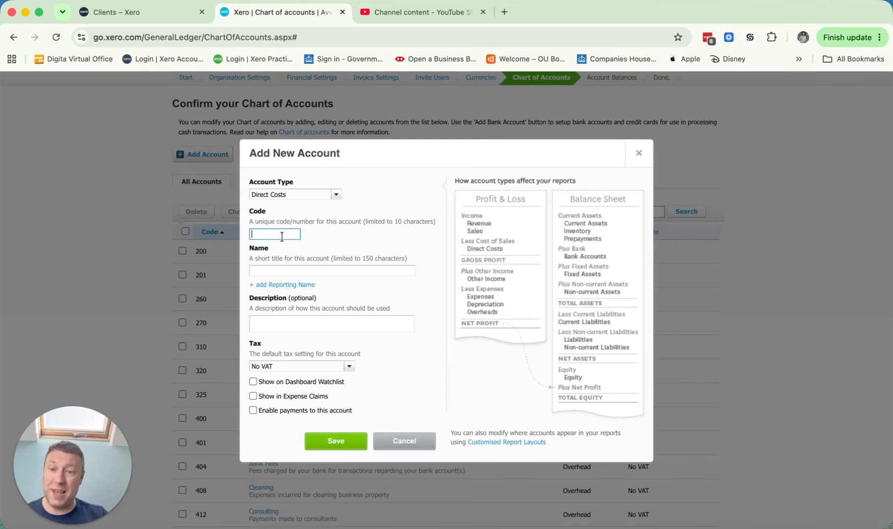
{"action": "type", "text": "301"}
{"action": "key", "text": "BackSpace"}
{"action": "key", "text": "BackSpace"}
{"action": "type", "text": "11"}
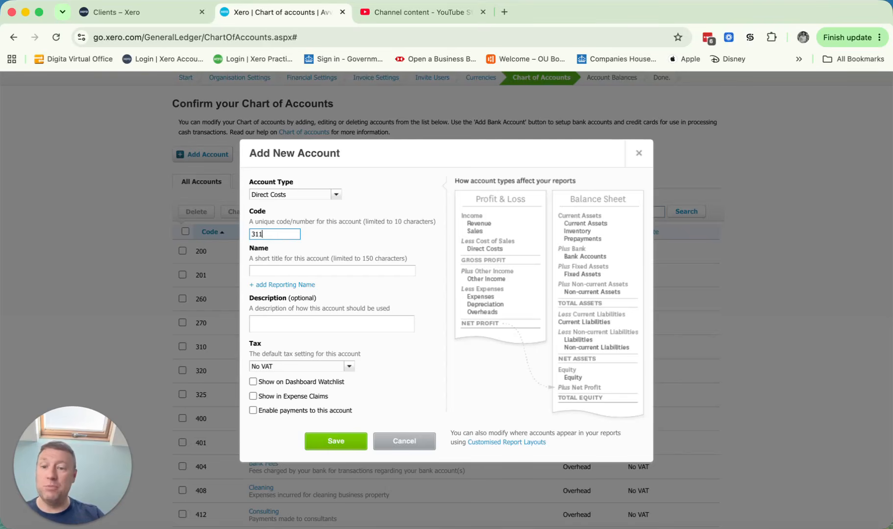
{"action": "left_click", "coordinate": [281, 270]}
{"action": "type", "text": "COGS"}
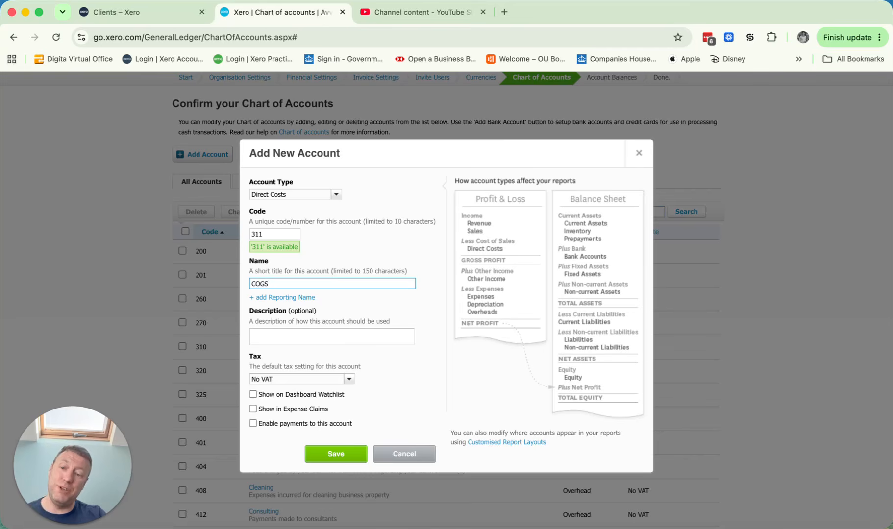
{"action": "type", "text": " -"}
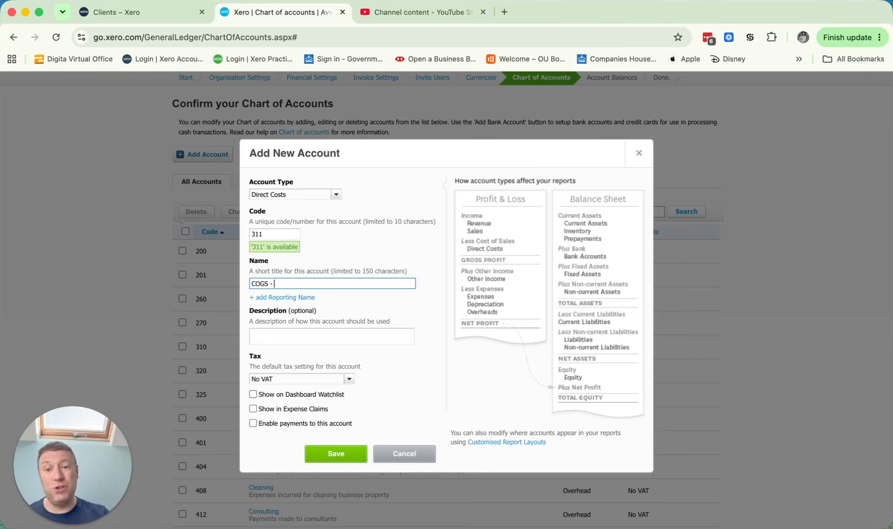
{"action": "type", "text": "Shopify Fees"}
{"action": "left_click", "coordinate": [336, 455]}
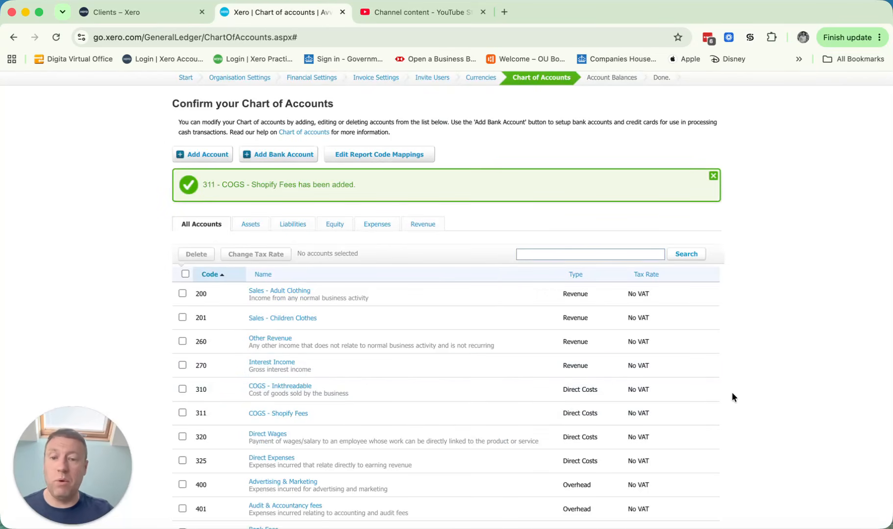
Step: Continue past the chart of accounts without adding any bank accounts, and accept August 2026 as the conversion date
{"action": "scroll", "coordinate": [732, 397], "scroll_direction": "down", "scroll_amount": 3}
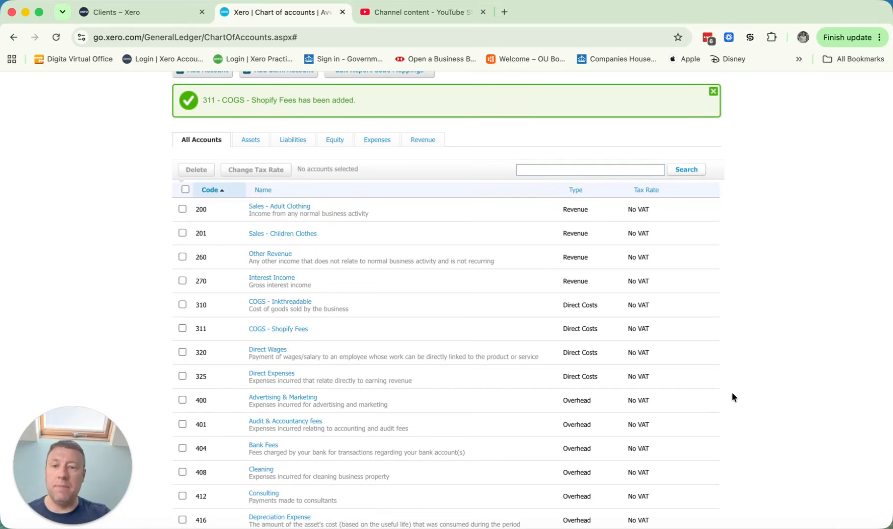
{"action": "scroll", "coordinate": [732, 397], "scroll_direction": "down", "scroll_amount": 20}
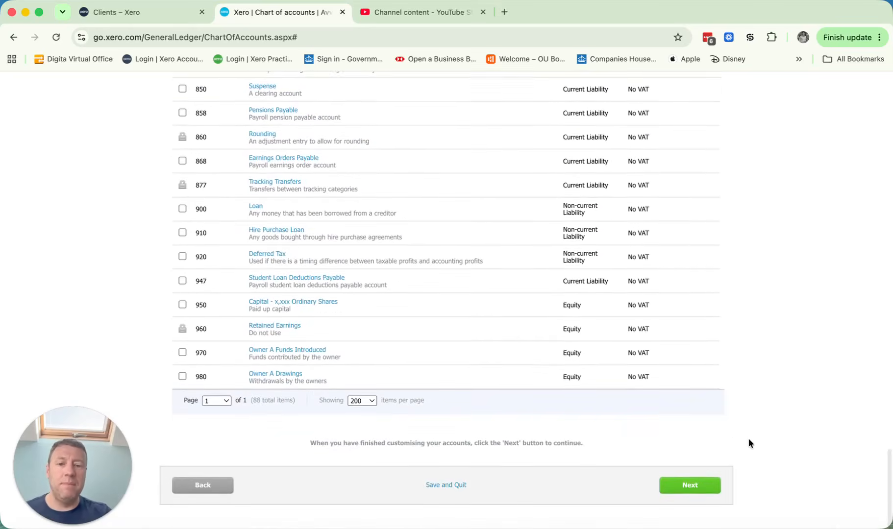
{"action": "left_click", "coordinate": [687, 493]}
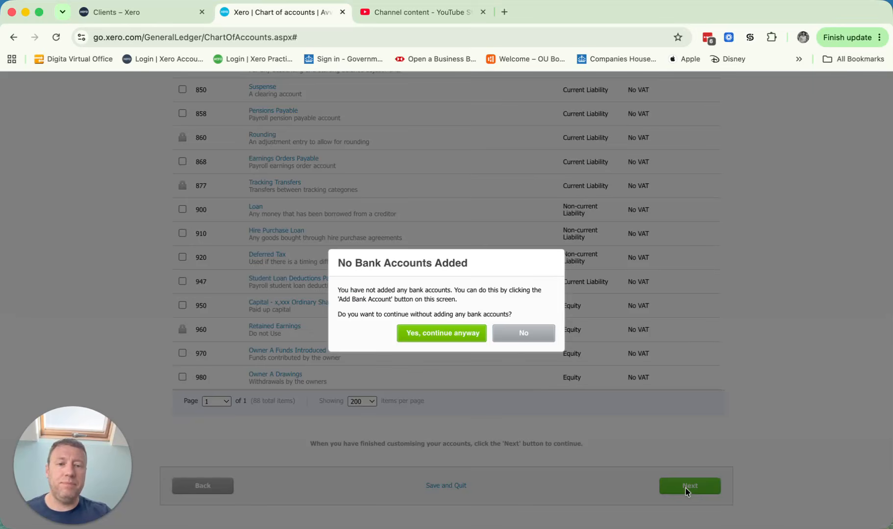
{"action": "left_click", "coordinate": [448, 342]}
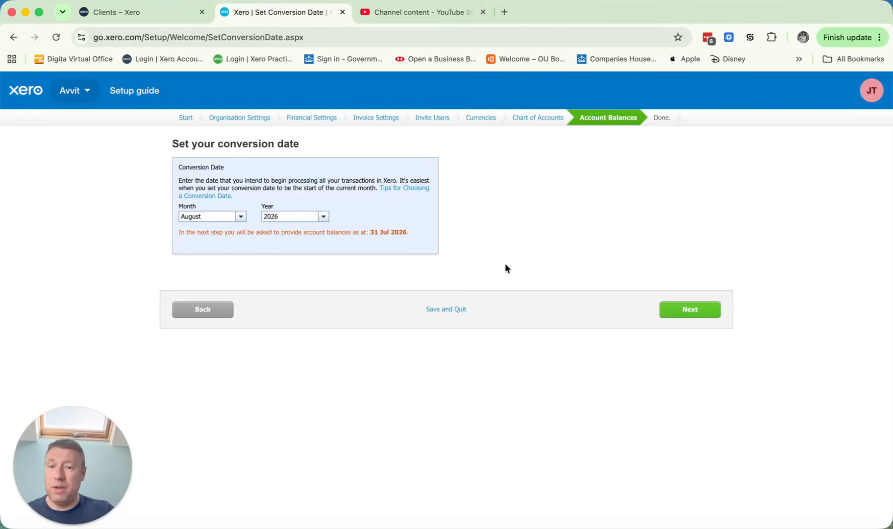
{"action": "left_click", "coordinate": [694, 315]}
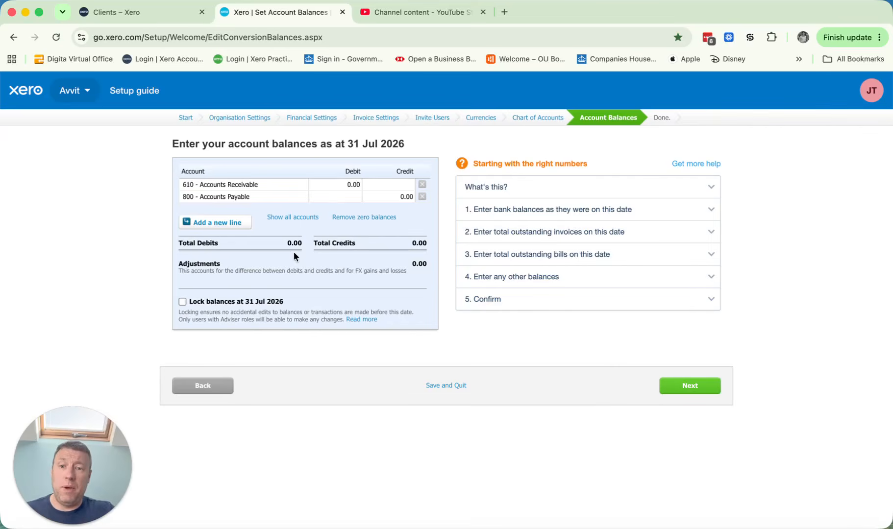
Step: Show all accounts on the account balances page and review the balance entry list and its 31 Jul 2026 date
{"action": "left_click", "coordinate": [302, 221]}
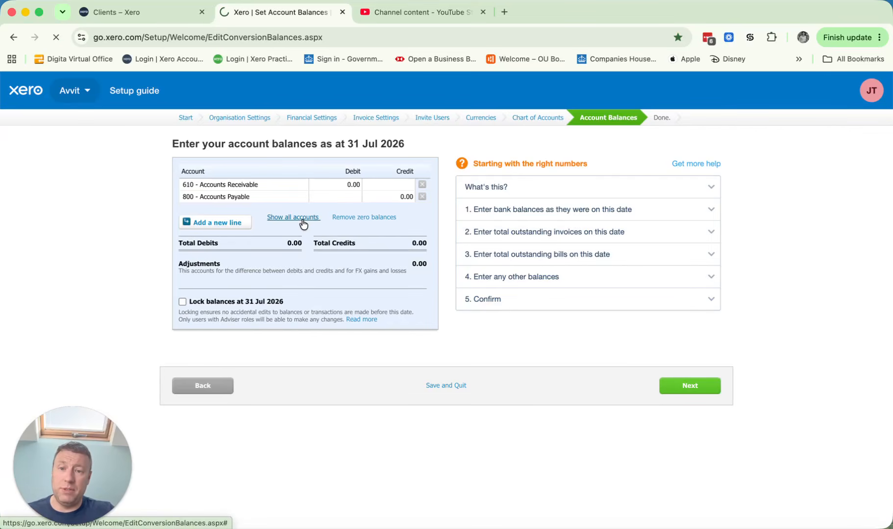
{"action": "scroll", "coordinate": [355, 232], "scroll_direction": "down", "scroll_amount": 15}
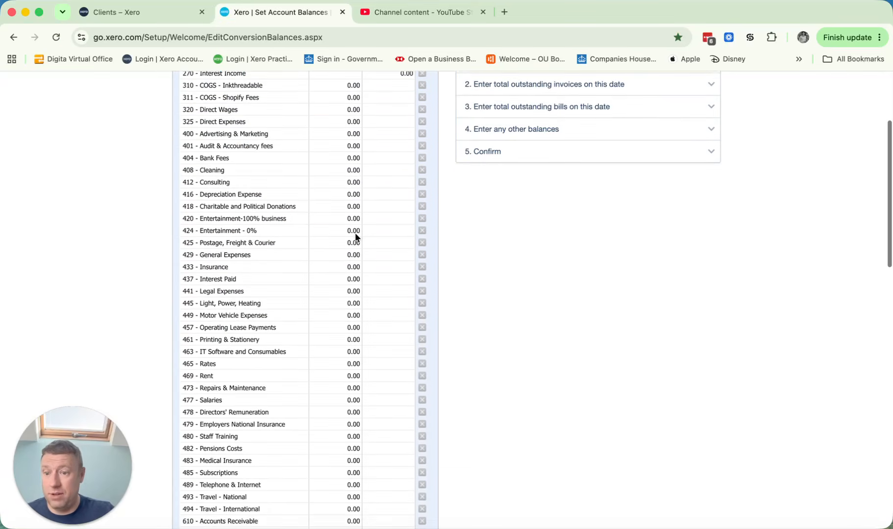
{"action": "scroll", "coordinate": [355, 233], "scroll_direction": "up", "scroll_amount": 10}
{"action": "scroll", "coordinate": [355, 233], "scroll_direction": "up", "scroll_amount": 5}
{"action": "scroll", "coordinate": [390, 214], "scroll_direction": "down", "scroll_amount": 2}
{"action": "scroll", "coordinate": [390, 206], "scroll_direction": "up", "scroll_amount": 2}
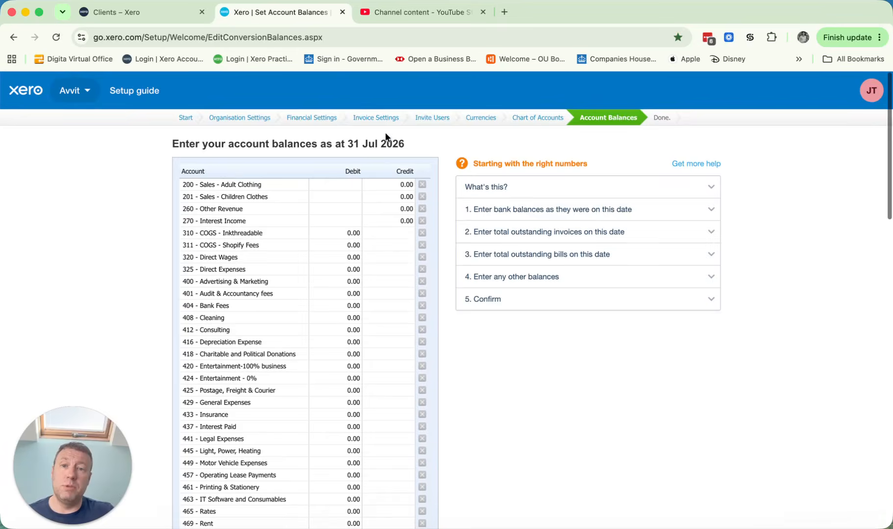
{"action": "left_click_drag", "start_coordinate": [404, 145], "coordinate": [330, 139]}
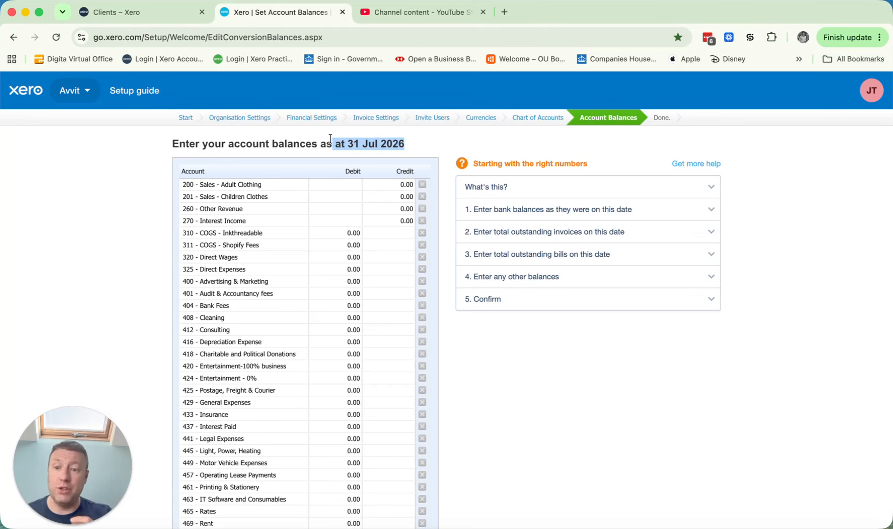
{"action": "left_click", "coordinate": [330, 138]}
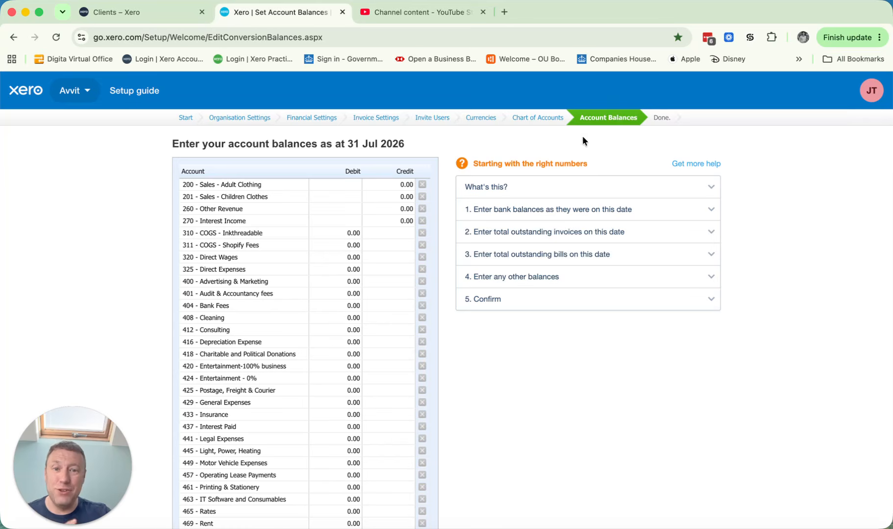
Step: Go back to the conversion date page of the setup guide and review the conversion date setting
{"action": "left_click", "coordinate": [13, 37]}
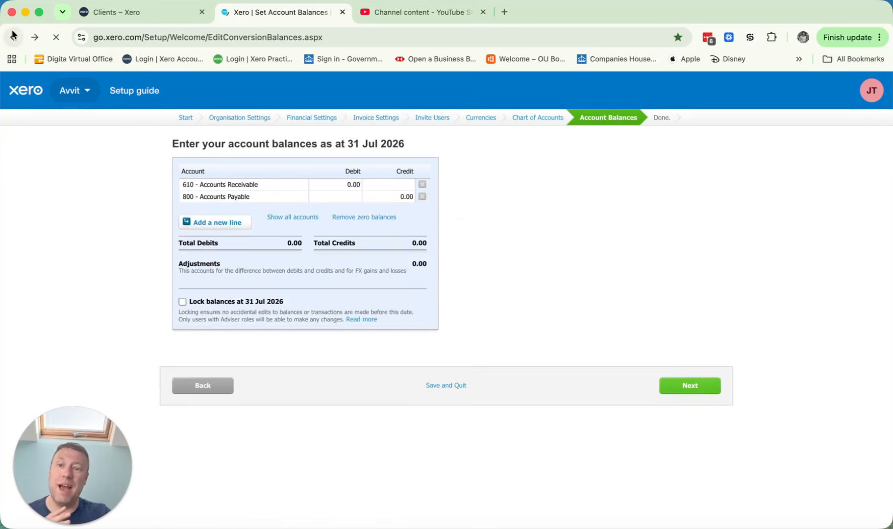
{"action": "left_click", "coordinate": [13, 35]}
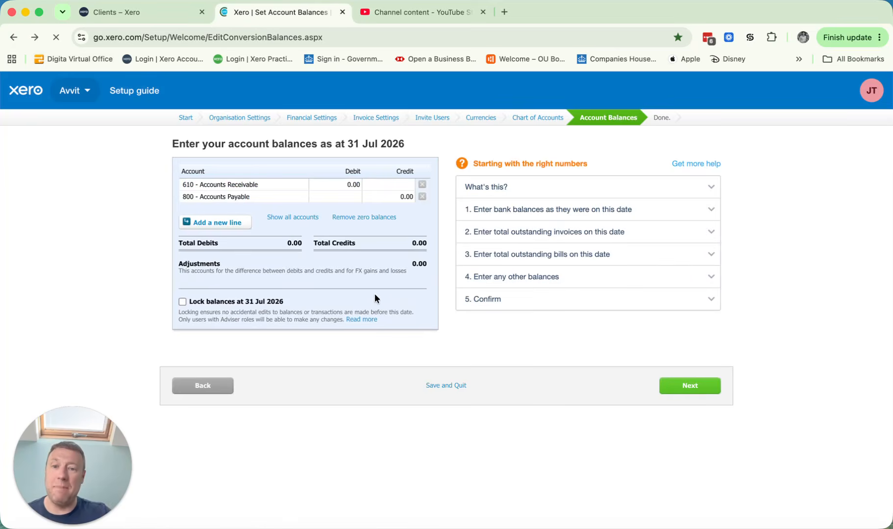
{"action": "left_click", "coordinate": [14, 37]}
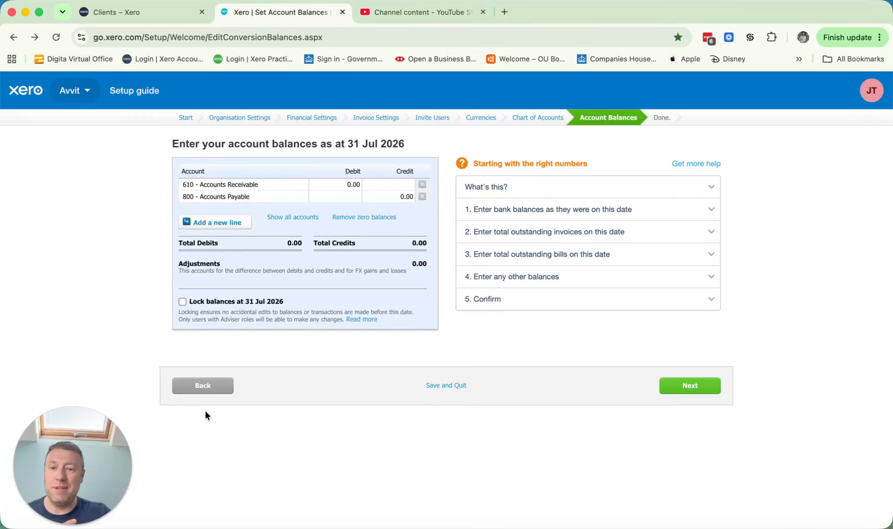
{"action": "left_click", "coordinate": [205, 386]}
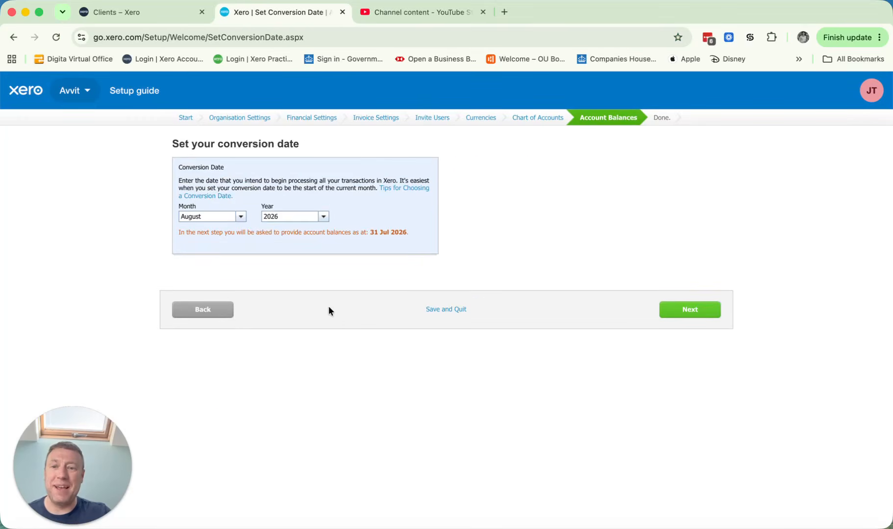
{"action": "left_click_drag", "start_coordinate": [218, 145], "coordinate": [354, 152]}
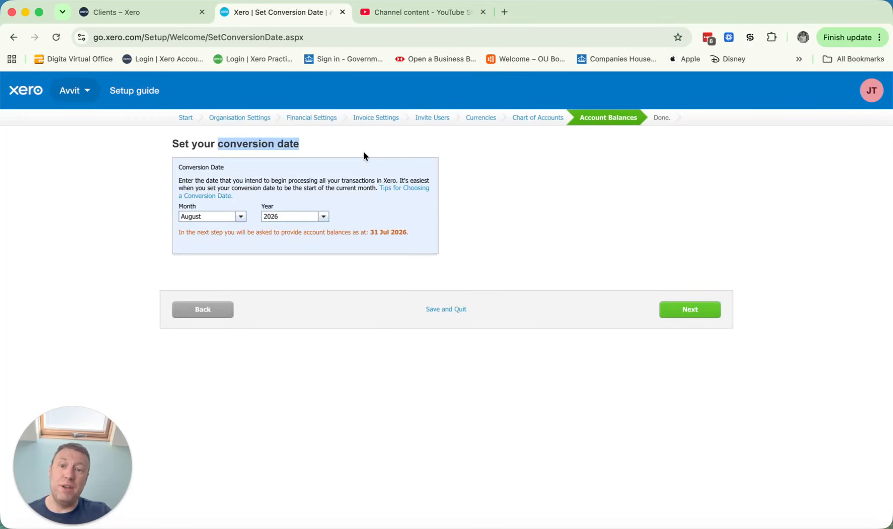
{"action": "left_click", "coordinate": [351, 148]}
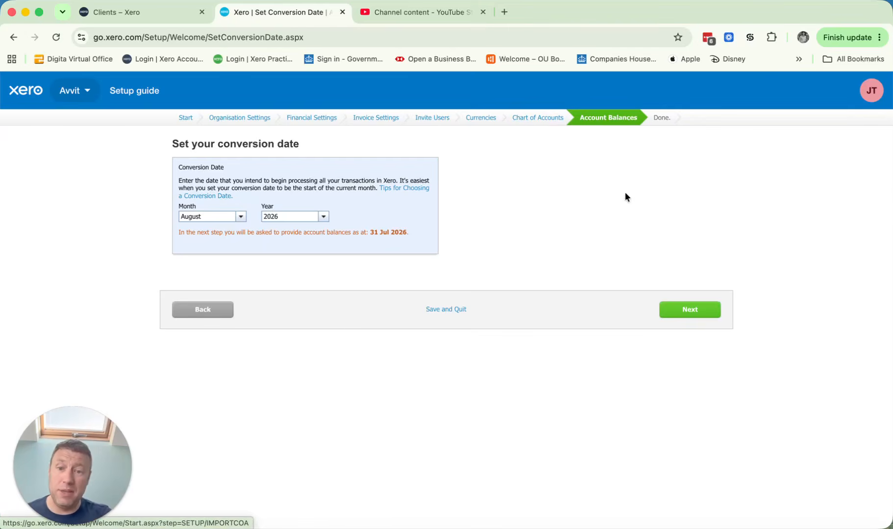
Step: Finish the setup guide with the August 2026 conversion date and no opening account balances entered
{"action": "left_click", "coordinate": [687, 310]}
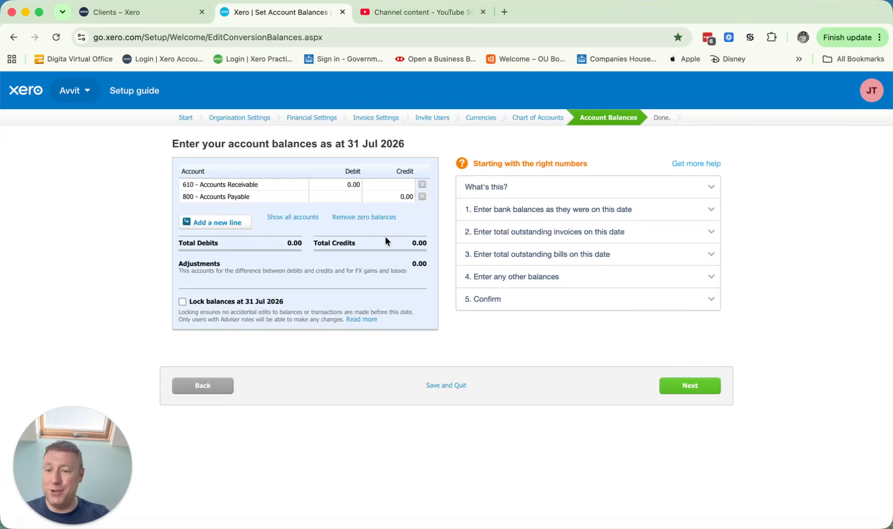
{"action": "left_click_drag", "start_coordinate": [346, 143], "coordinate": [417, 149]}
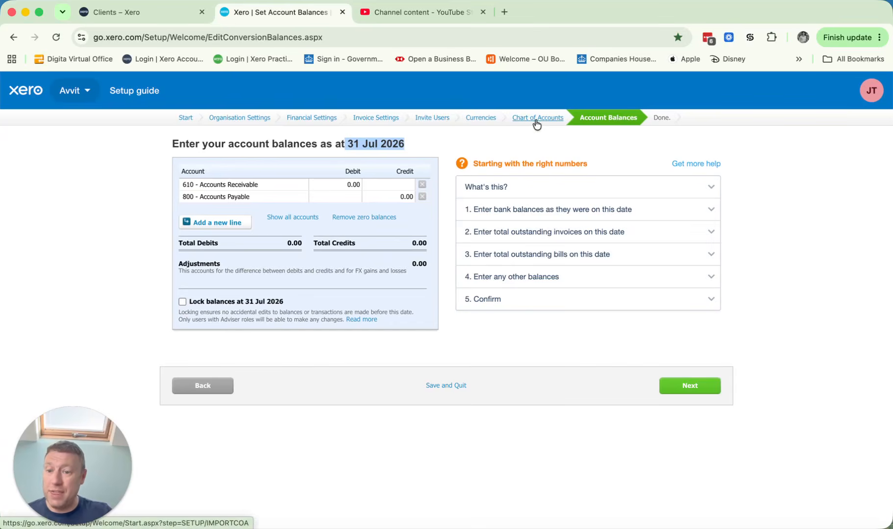
{"action": "left_click", "coordinate": [697, 388]}
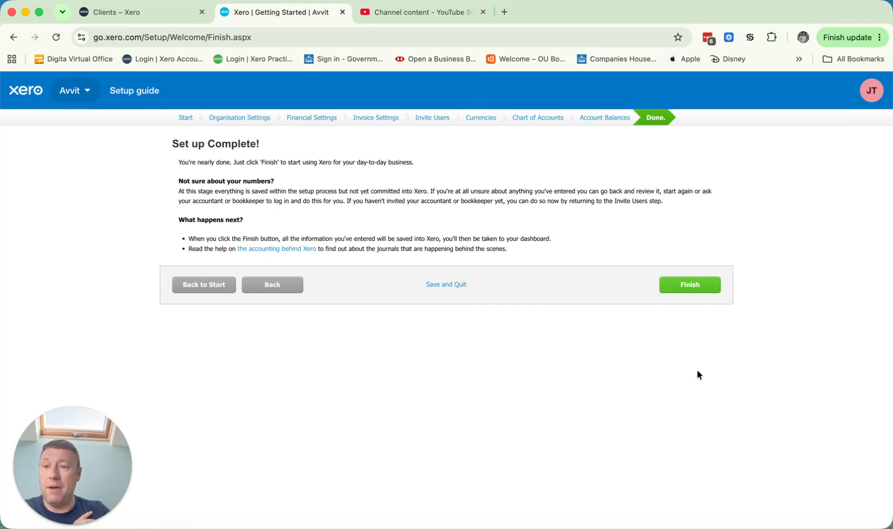
{"action": "left_click", "coordinate": [696, 285]}
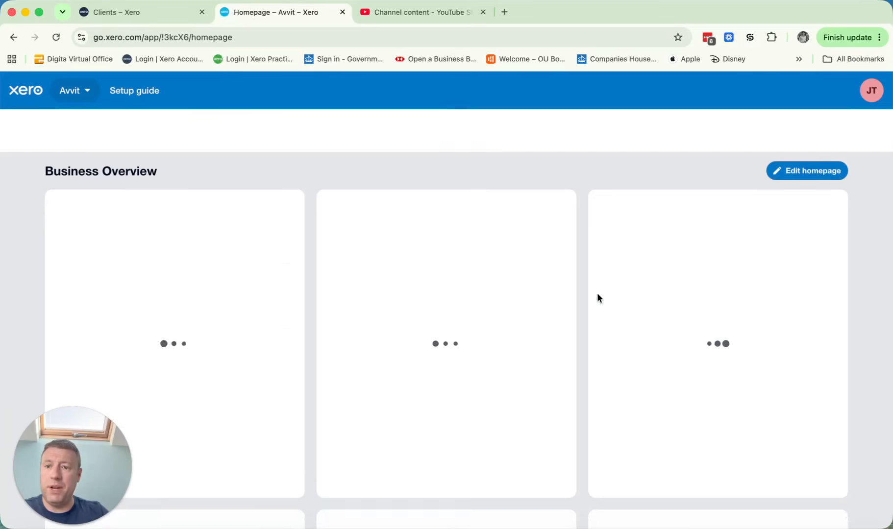
Step: Look over the Business Overview widgets on the Avvit homepage and reload the page
{"action": "scroll", "coordinate": [597, 297], "scroll_direction": "down", "scroll_amount": 1}
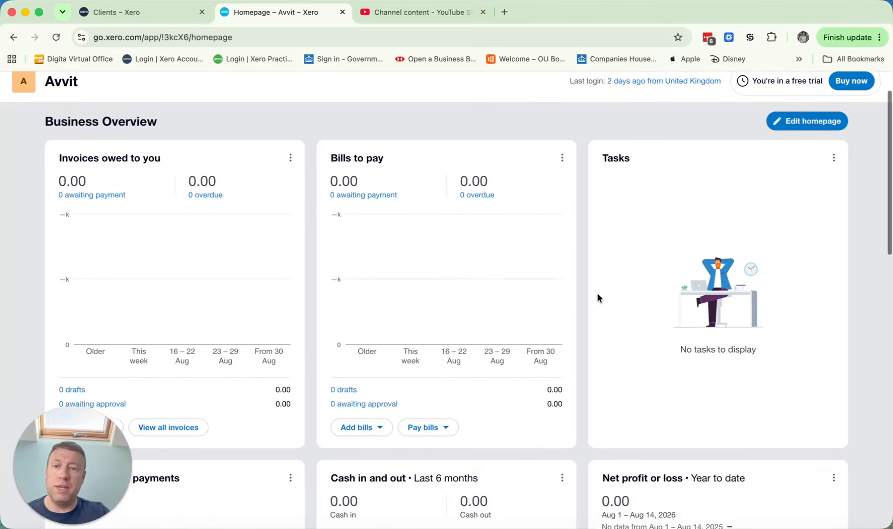
{"action": "scroll", "coordinate": [597, 298], "scroll_direction": "up", "scroll_amount": 1}
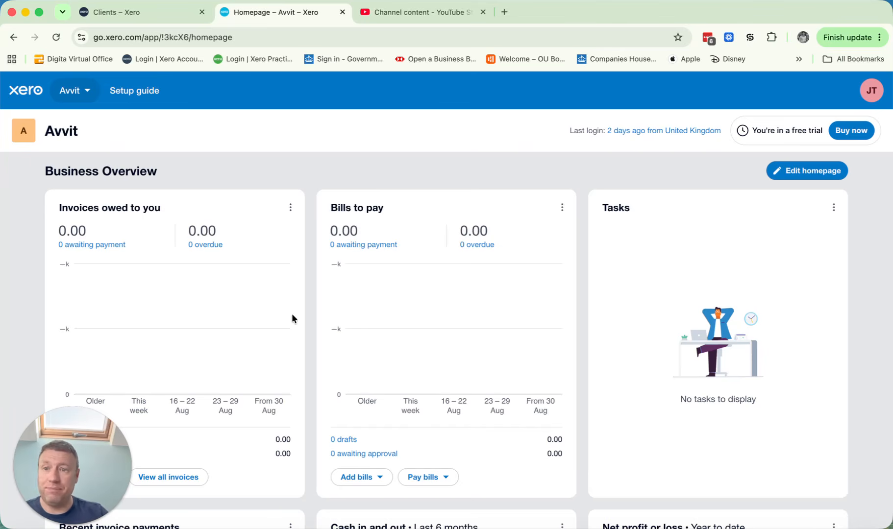
{"action": "scroll", "coordinate": [292, 316], "scroll_direction": "down", "scroll_amount": 5}
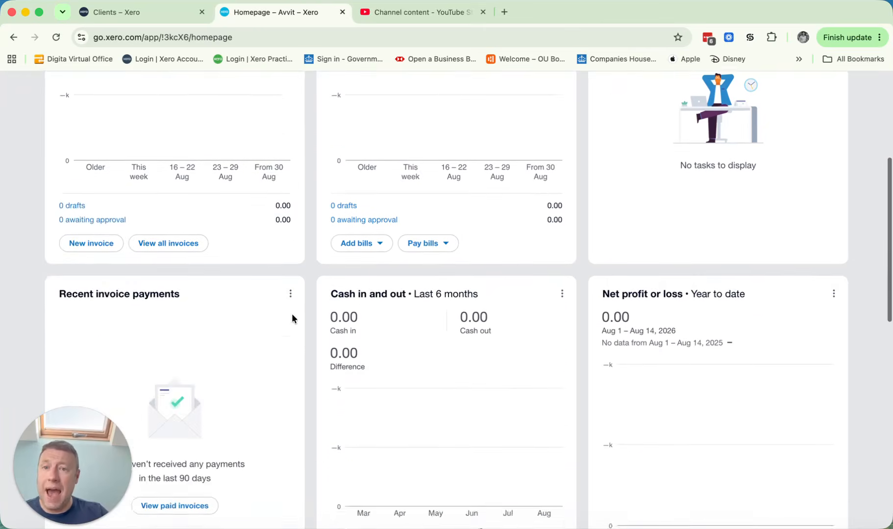
{"action": "scroll", "coordinate": [292, 316], "scroll_direction": "up", "scroll_amount": 5}
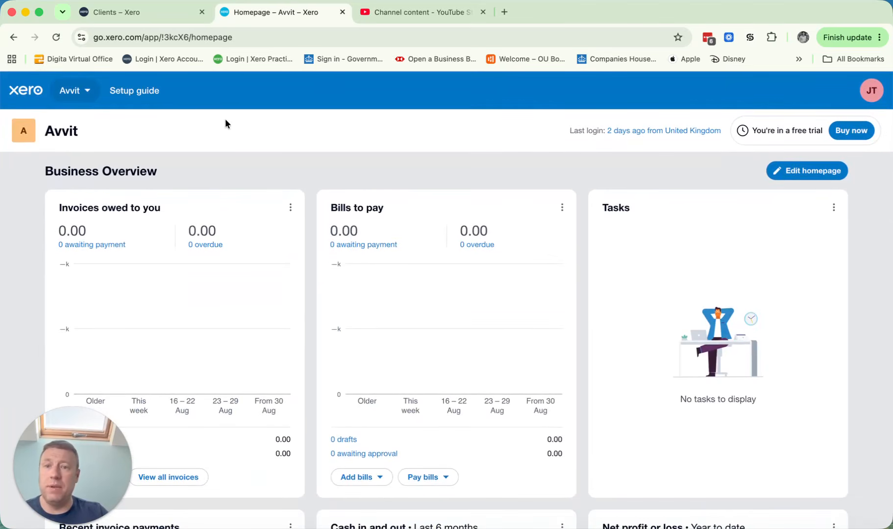
{"action": "left_click", "coordinate": [55, 37]}
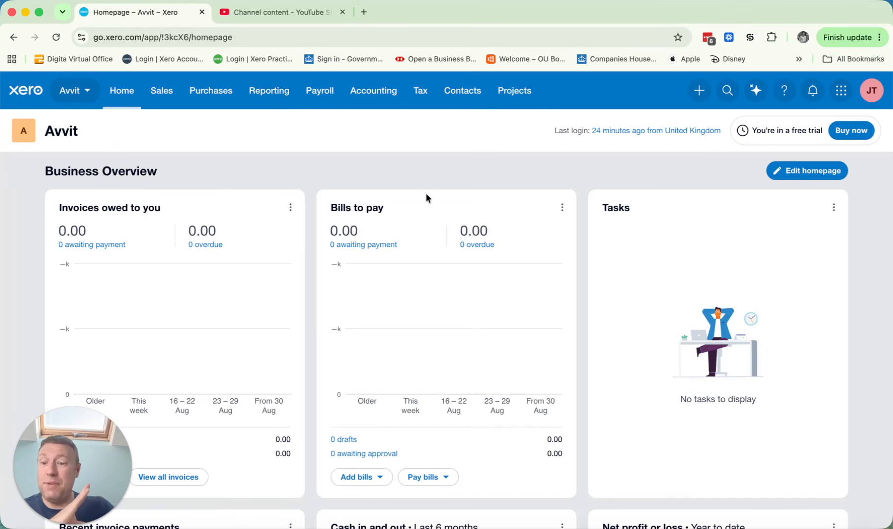
Step: Open the bank accounts page to see where bank accounts are managed
{"action": "left_click", "coordinate": [377, 96]}
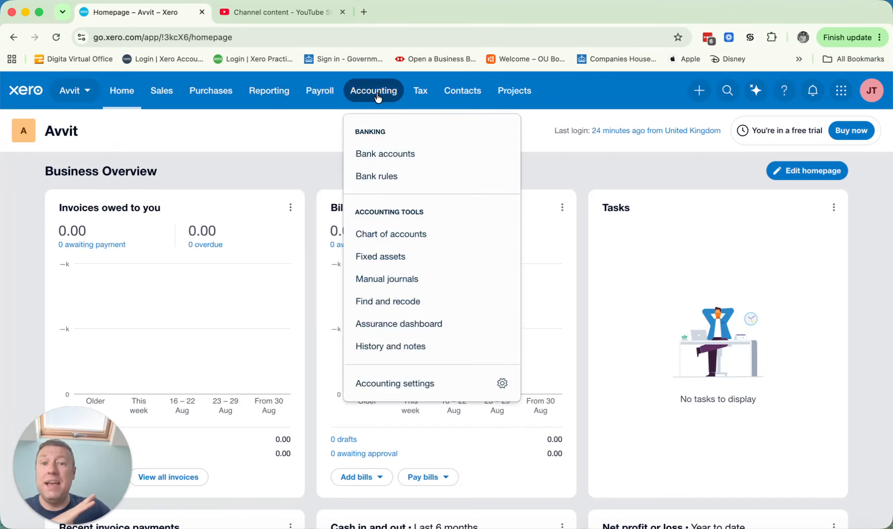
{"action": "left_click", "coordinate": [402, 153]}
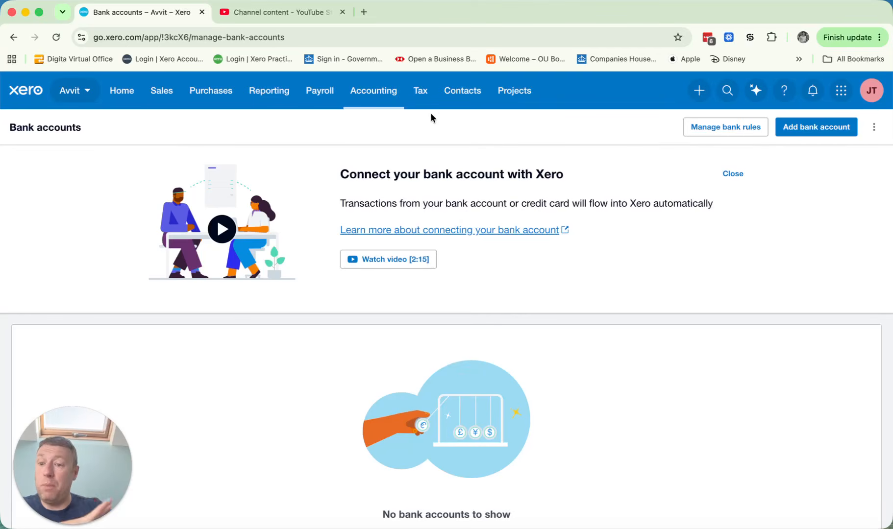
Step: Open the chart of accounts and review the listed account codes, names, types and tax rates
{"action": "left_click", "coordinate": [383, 95]}
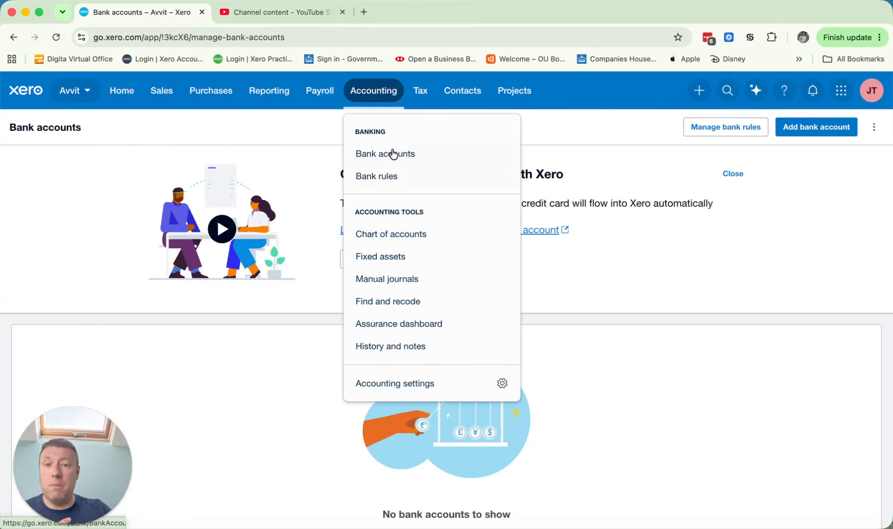
{"action": "left_click", "coordinate": [418, 235]}
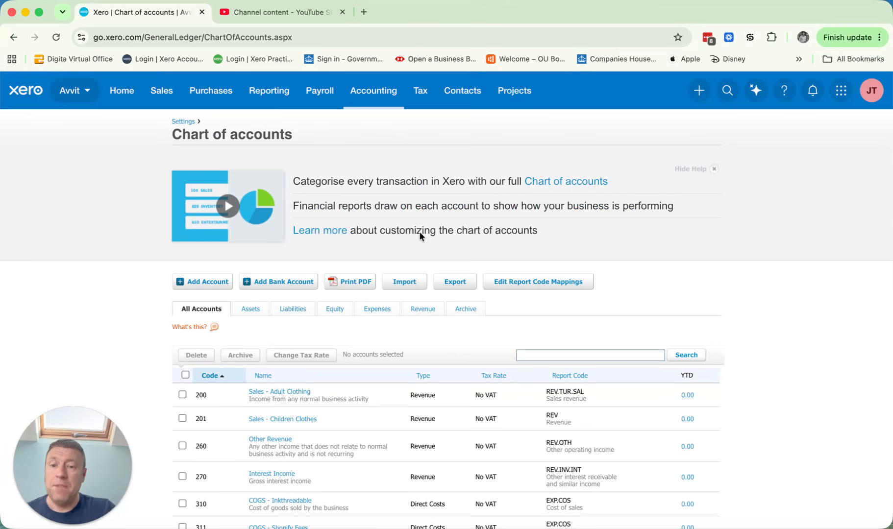
{"action": "scroll", "coordinate": [420, 237], "scroll_direction": "down", "scroll_amount": 2}
{"action": "scroll", "coordinate": [419, 232], "scroll_direction": "down", "scroll_amount": 5}
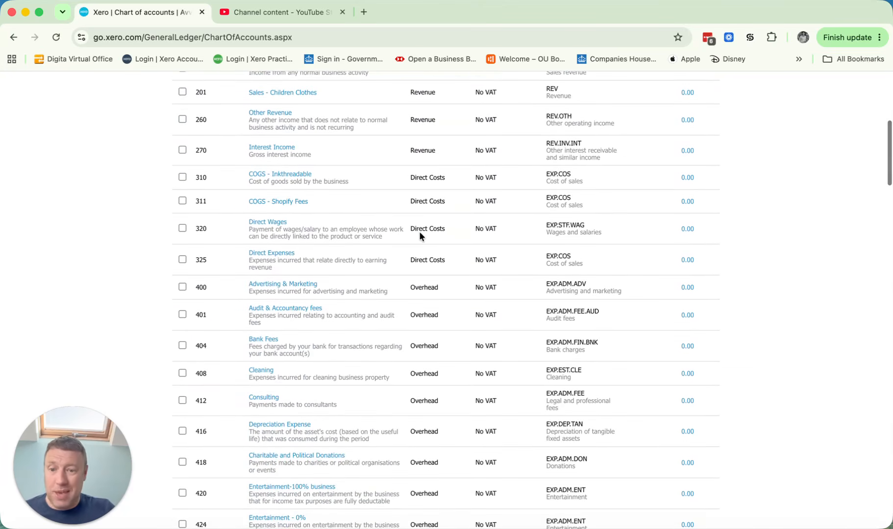
{"action": "scroll", "coordinate": [420, 235], "scroll_direction": "down", "scroll_amount": 12}
{"action": "scroll", "coordinate": [420, 236], "scroll_direction": "down", "scroll_amount": 15}
{"action": "scroll", "coordinate": [419, 235], "scroll_direction": "down", "scroll_amount": 10}
{"action": "scroll", "coordinate": [420, 235], "scroll_direction": "up", "scroll_amount": 15}
{"action": "scroll", "coordinate": [420, 236], "scroll_direction": "up", "scroll_amount": 7}
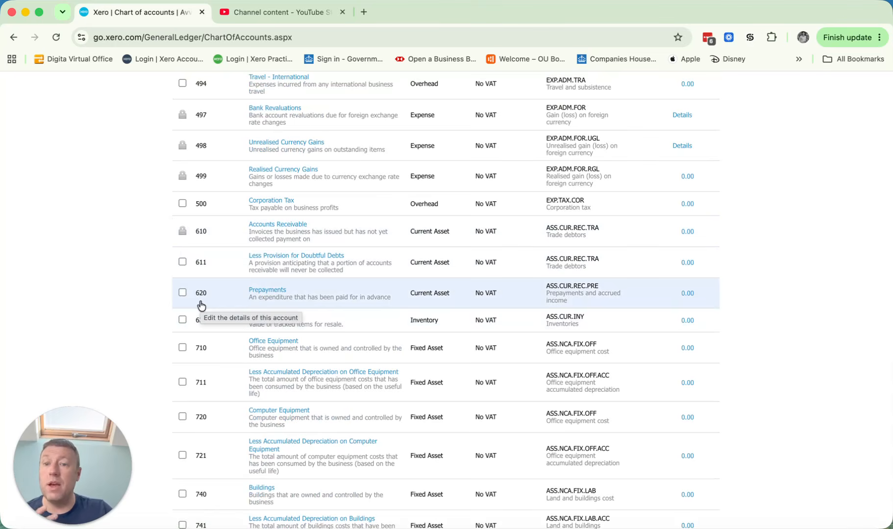
{"action": "scroll", "coordinate": [201, 306], "scroll_direction": "up", "scroll_amount": 15}
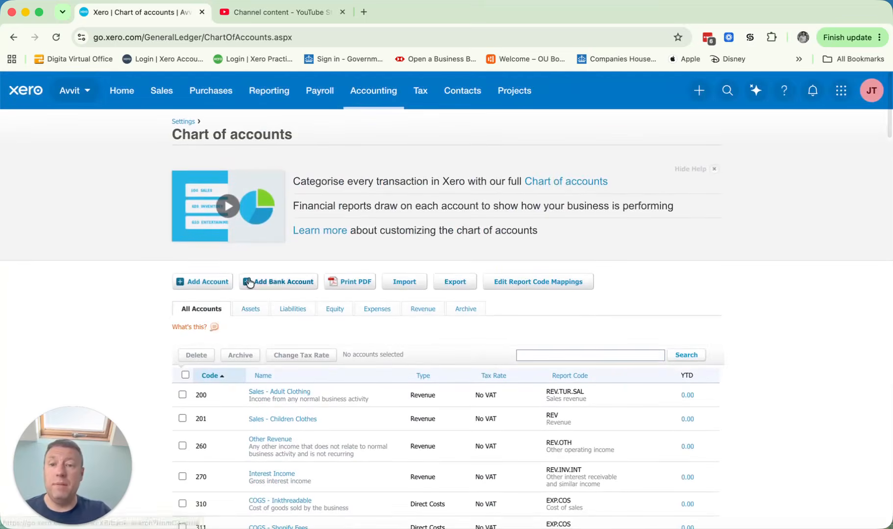
Step: Start a new account in the chart of accounts with type Current Asset and code 621
{"action": "left_click", "coordinate": [208, 282]}
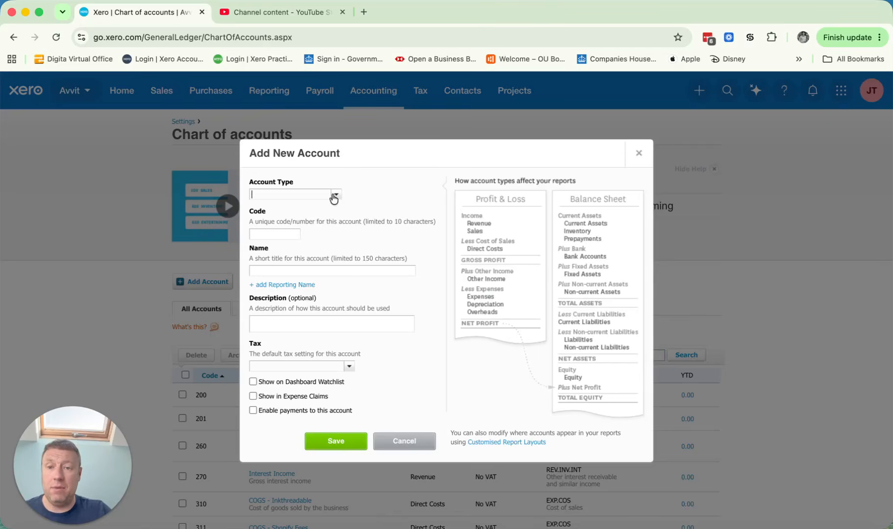
{"action": "left_click", "coordinate": [335, 195]}
{"action": "scroll", "coordinate": [335, 244], "scroll_direction": "down", "scroll_amount": 10}
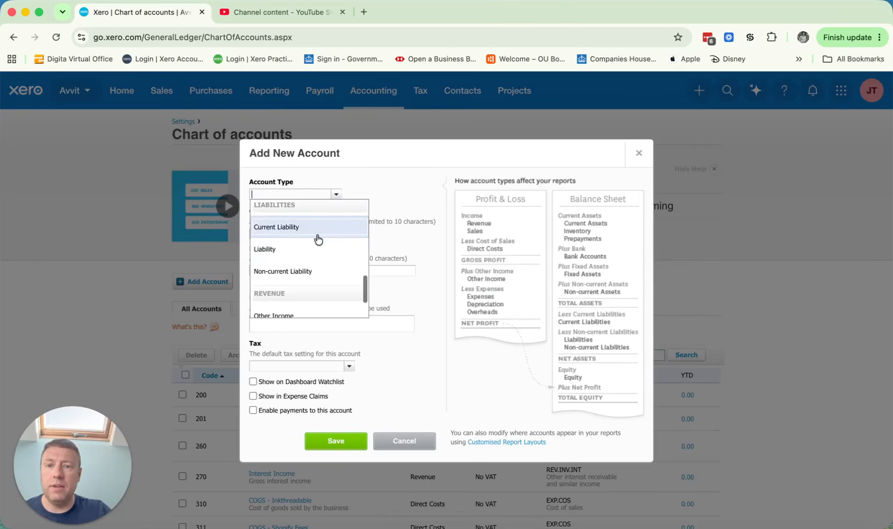
{"action": "scroll", "coordinate": [323, 248], "scroll_direction": "down", "scroll_amount": 2}
{"action": "scroll", "coordinate": [314, 253], "scroll_direction": "up", "scroll_amount": 5}
{"action": "scroll", "coordinate": [314, 254], "scroll_direction": "down", "scroll_amount": 5}
{"action": "scroll", "coordinate": [314, 254], "scroll_direction": "up", "scroll_amount": 8}
{"action": "left_click", "coordinate": [313, 236]}
{"action": "left_click", "coordinate": [282, 234]}
{"action": "type", "text": "621"}
{"action": "key", "text": "Tab"}
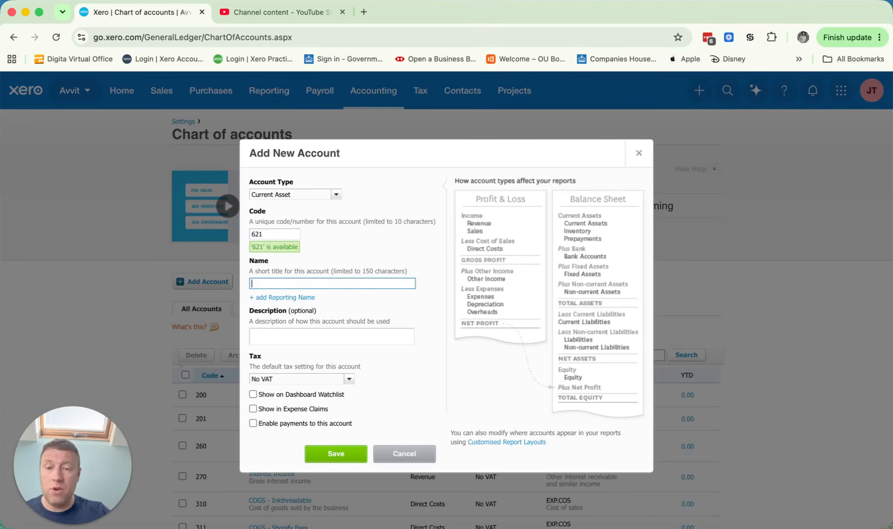
Step: Name the new account Shopify Control Account and save it
{"action": "type", "text": "Sho"}
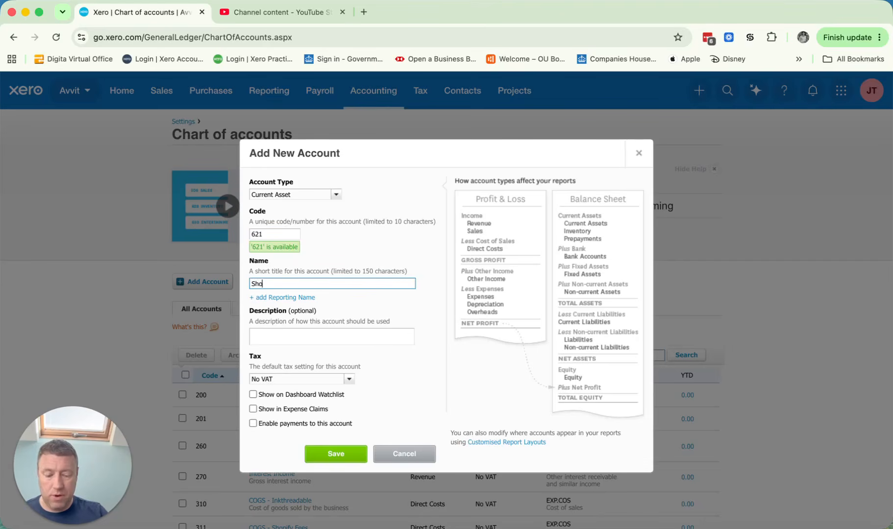
{"action": "type", "text": "pify Con"}
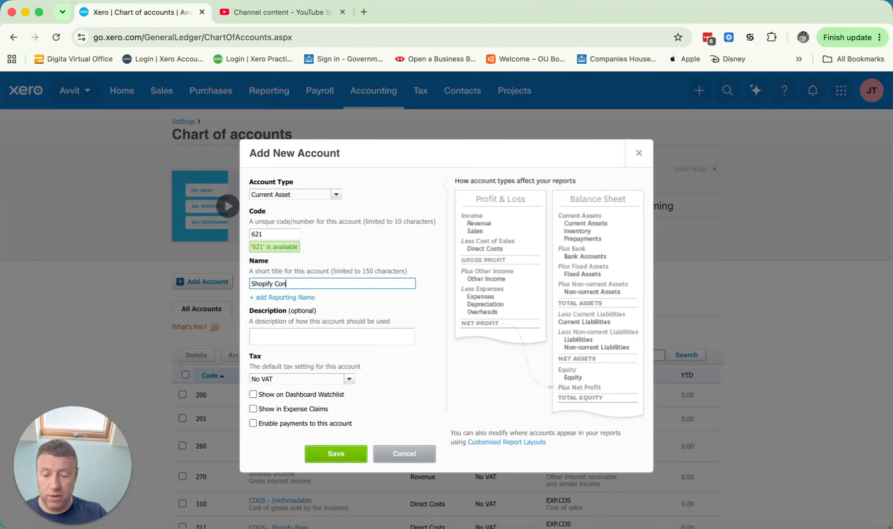
{"action": "type", "text": "trol Account"}
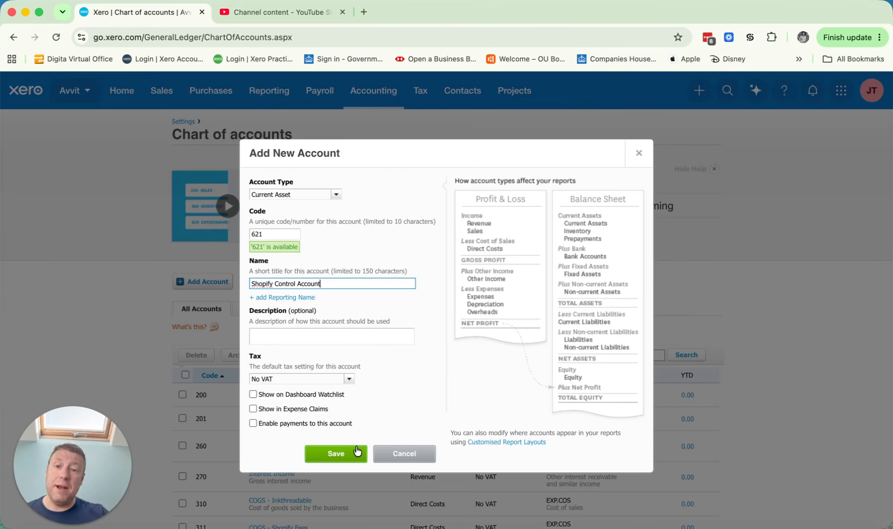
{"action": "left_click", "coordinate": [338, 453]}
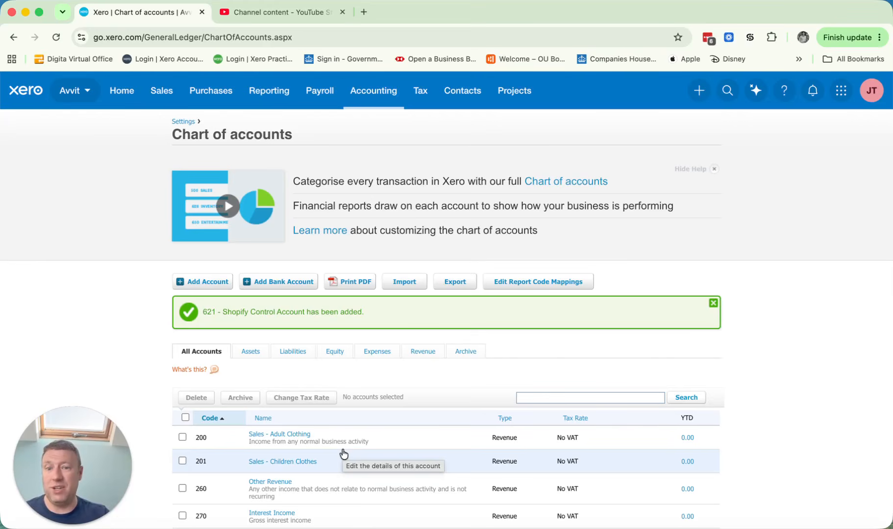
Step: Return to the homepage, start a new sales invoice and dismiss the invoice and payments setup
{"action": "left_click", "coordinate": [111, 101]}
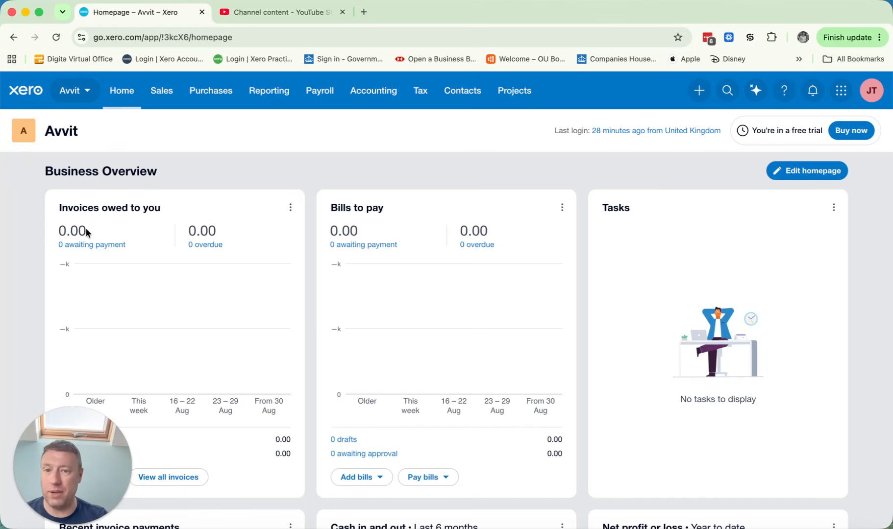
{"action": "scroll", "coordinate": [235, 330], "scroll_direction": "down", "scroll_amount": 2}
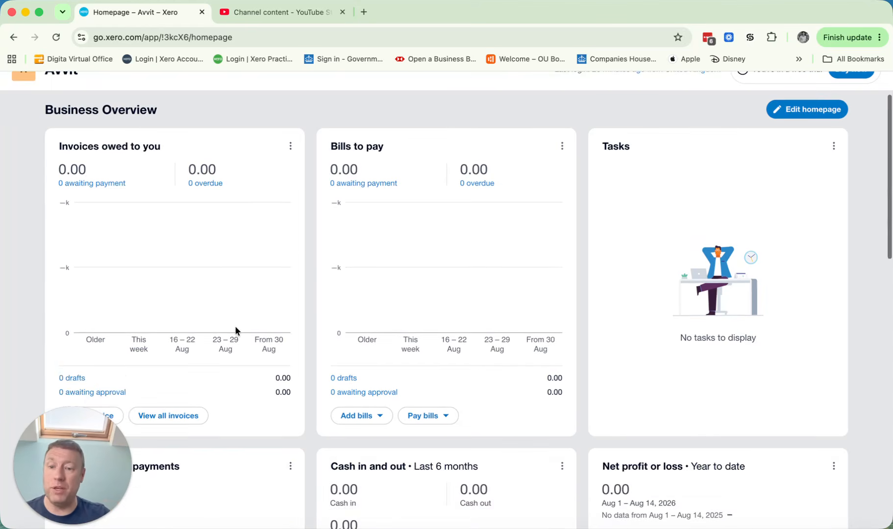
{"action": "scroll", "coordinate": [236, 327], "scroll_direction": "down", "scroll_amount": 1}
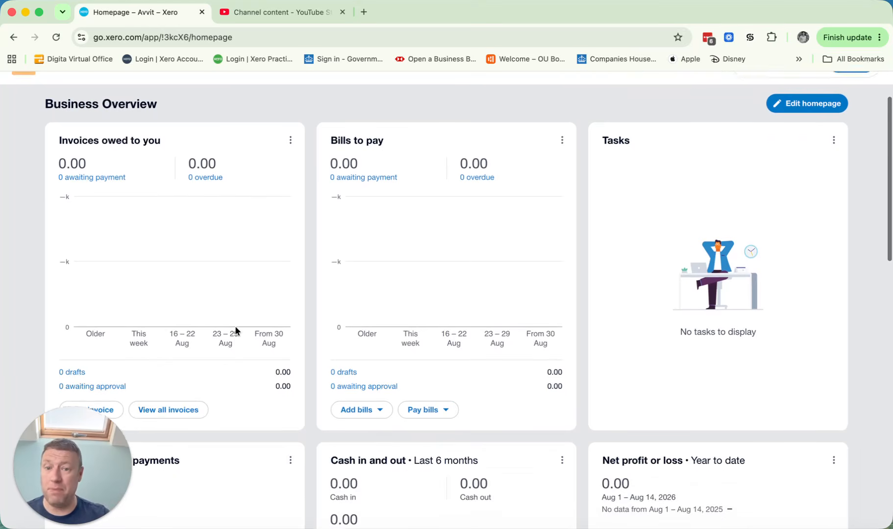
{"action": "scroll", "coordinate": [235, 326], "scroll_direction": "down", "scroll_amount": 1}
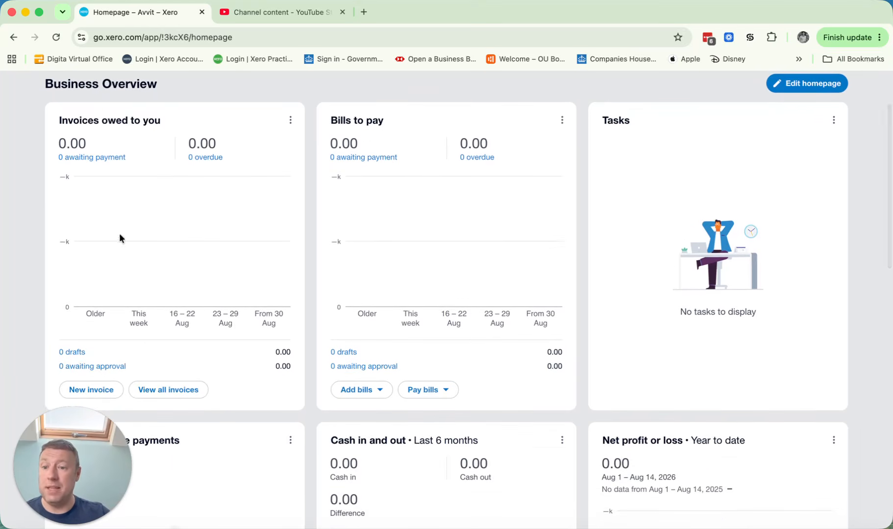
{"action": "left_click", "coordinate": [100, 394]}
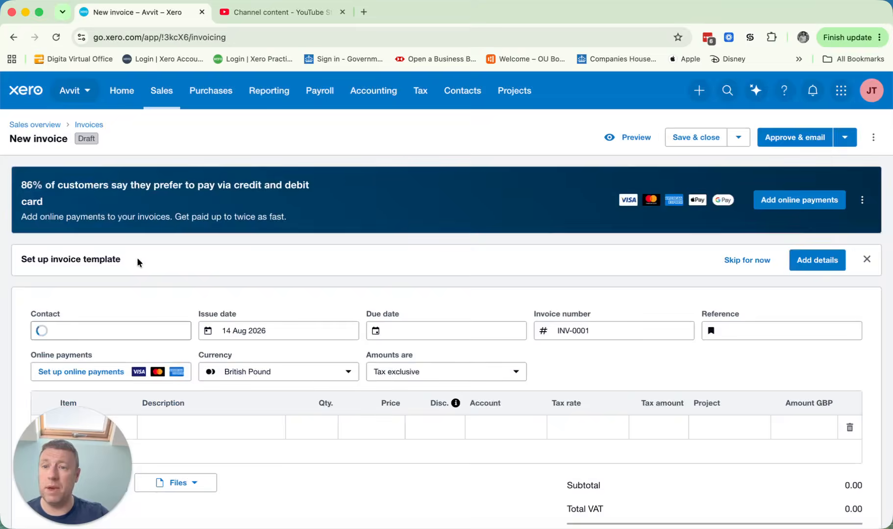
{"action": "scroll", "coordinate": [407, 400], "scroll_direction": "down", "scroll_amount": 6}
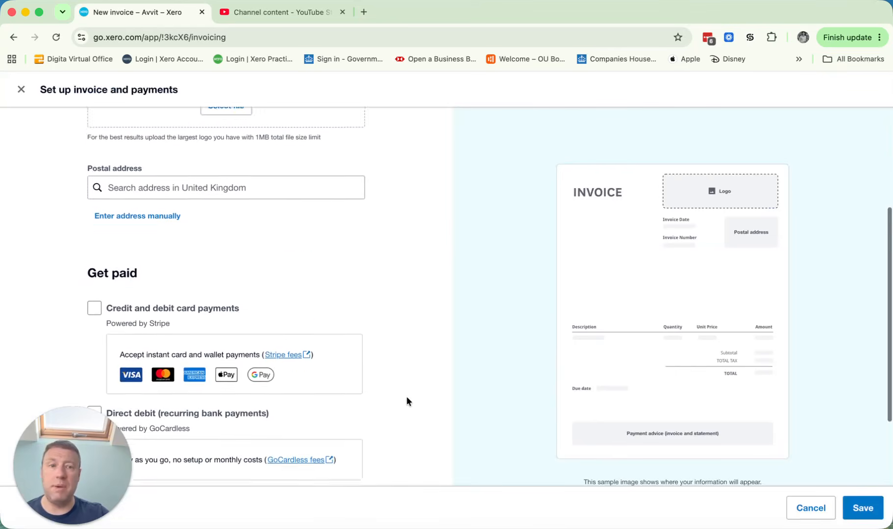
{"action": "left_click", "coordinate": [21, 90]}
Step: Set the invoice contact to a new contact called Shopify Income
{"action": "left_click", "coordinate": [124, 326]}
{"action": "type", "text": "Shopif"}
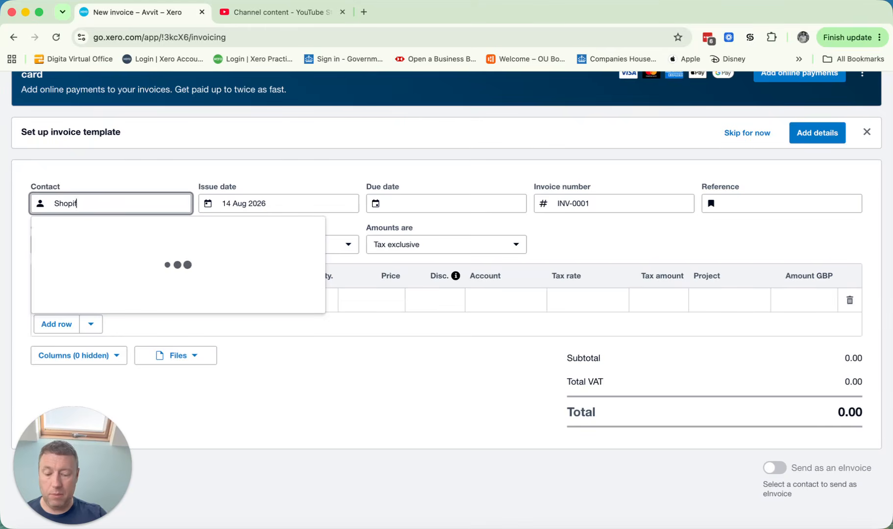
{"action": "type", "text": "y Income"}
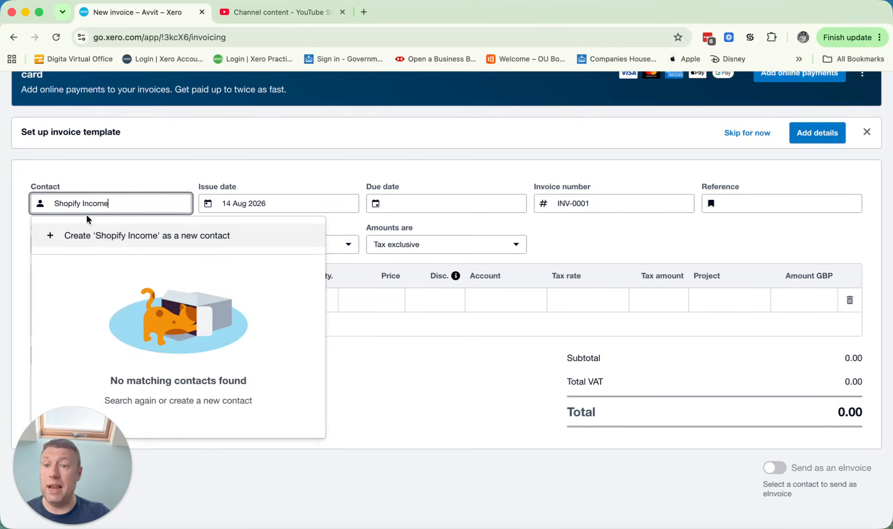
{"action": "left_click", "coordinate": [263, 185]}
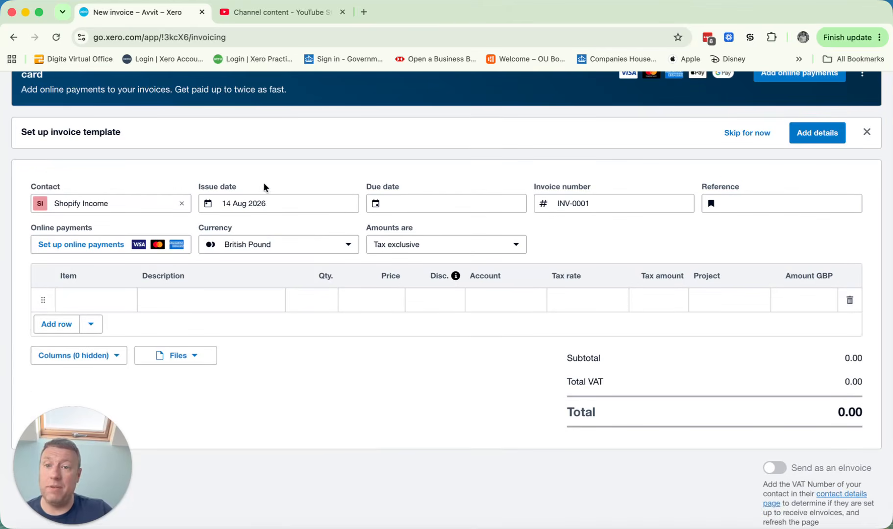
Step: Set the invoice's issue date to 31 Aug 2026
{"action": "left_click", "coordinate": [264, 206]}
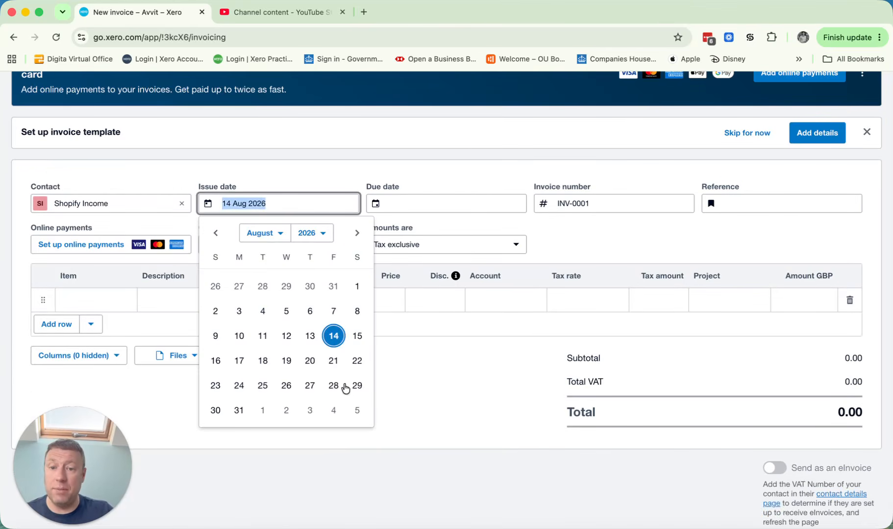
{"action": "left_click", "coordinate": [242, 411]}
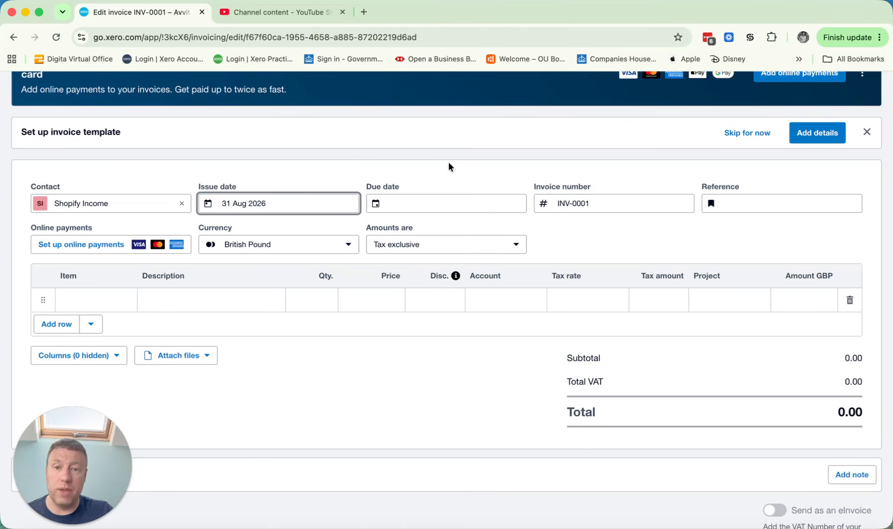
Step: Set the invoice's due date with the relative entry +7
{"action": "left_click", "coordinate": [426, 200]}
{"action": "type", "text": "="}
{"action": "key", "text": "BackSpace"}
{"action": "type", "text": "+7"}
{"action": "key", "text": "Tab"}
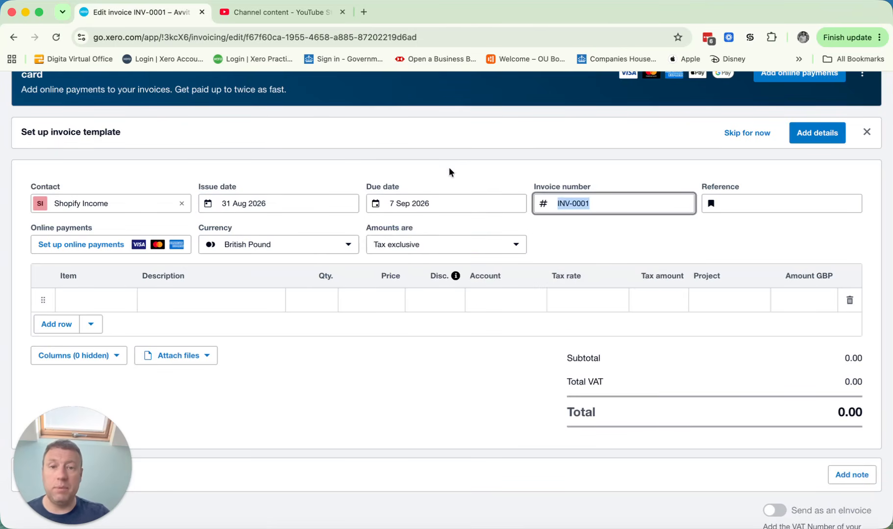
Step: Set the invoice's due date to 31 Aug 2026 with the relative entry +0
{"action": "left_click", "coordinate": [435, 201]}
{"action": "type", "text": "+0"}
{"action": "key", "text": "Tab"}
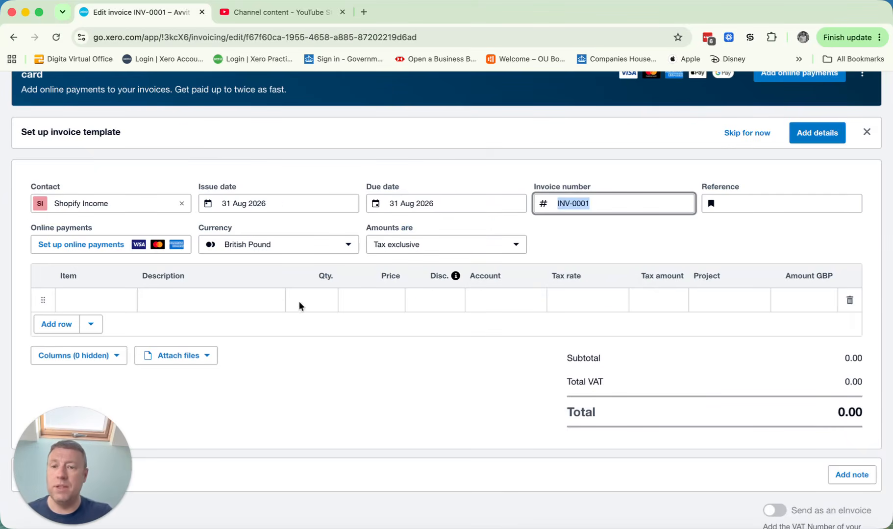
Step: Fill the first invoice line with description Sales, quantity 1 and price 1000
{"action": "left_click", "coordinate": [191, 295]}
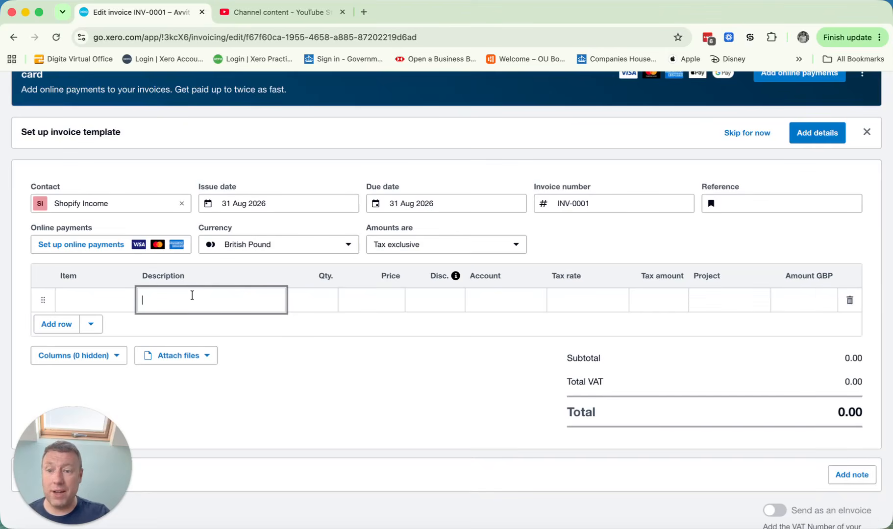
{"action": "type", "text": "Sales"}
{"action": "key", "text": "Tab"}
{"action": "type", "text": "1"}
{"action": "key", "text": "Tab"}
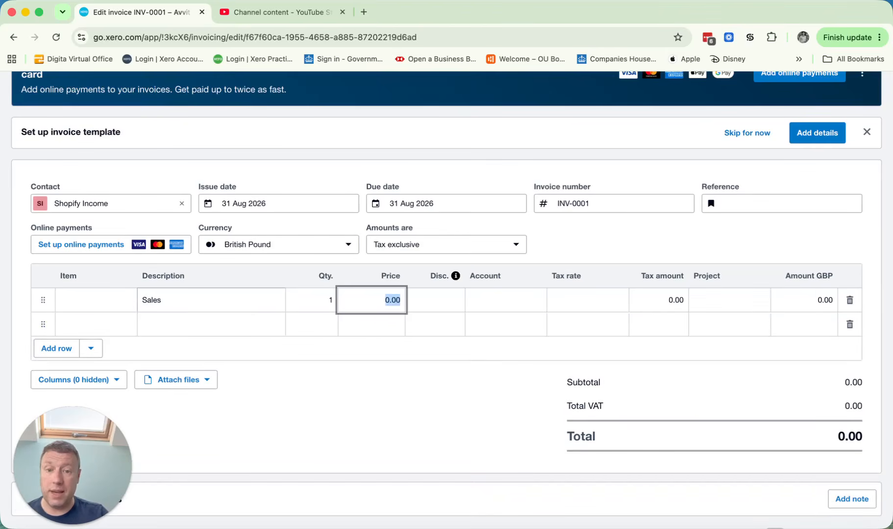
{"action": "type", "text": "1000"}
{"action": "key", "text": "Tab"}
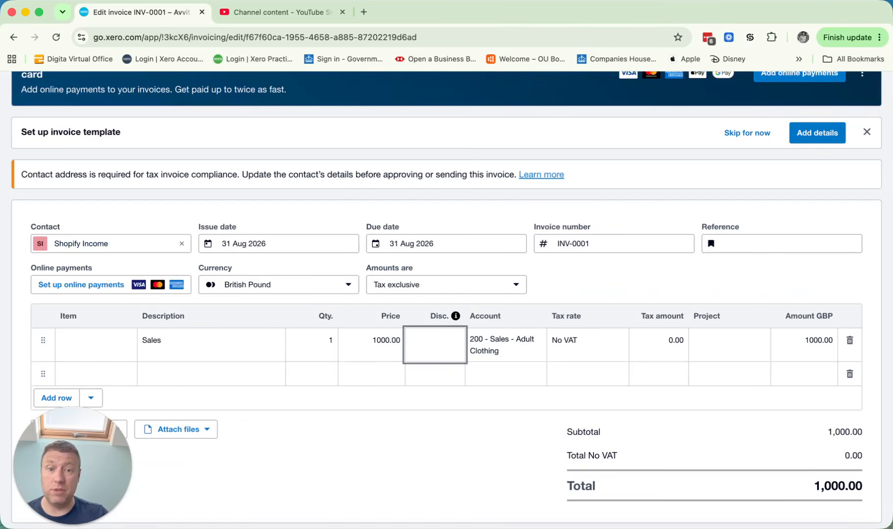
Step: Fill the second invoice line with the description Shopify Fees and quantity 1
{"action": "left_click", "coordinate": [184, 370]}
{"action": "type", "text": "Shopify Fees"}
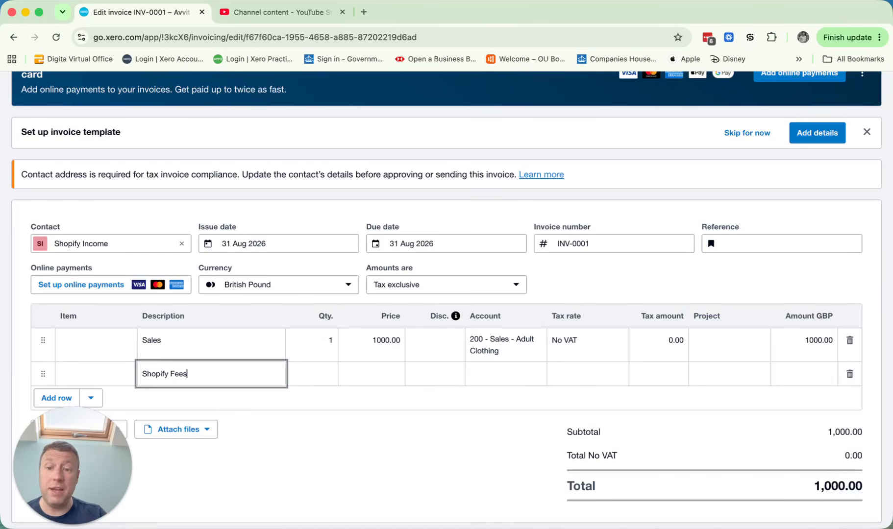
{"action": "key", "text": "Tab"}
{"action": "type", "text": "1"}
{"action": "key", "text": "Tab"}
Step: Calculate the Shopify Fees line's price with the formula 1000*.02
{"action": "key", "text": "BackSpace"}
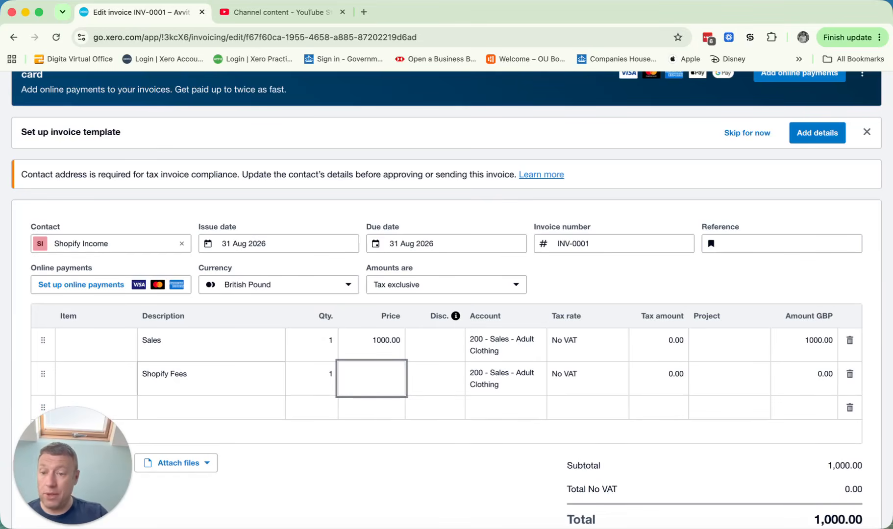
{"action": "key", "text": "BackSpace"}
{"action": "key", "text": "BackSpace"}
{"action": "type", "text": "1000"}
{"action": "type", "text": "1"}
{"action": "type", "text": ".02"}
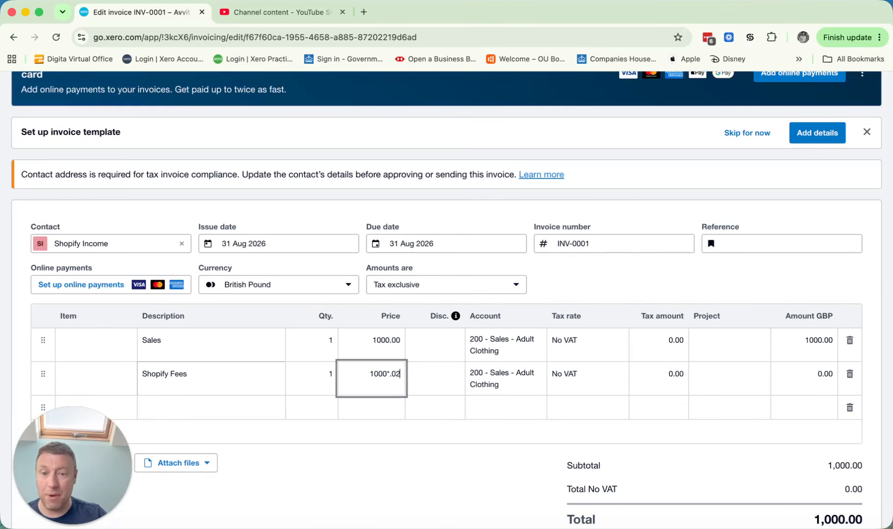
{"action": "key", "text": "Tab"}
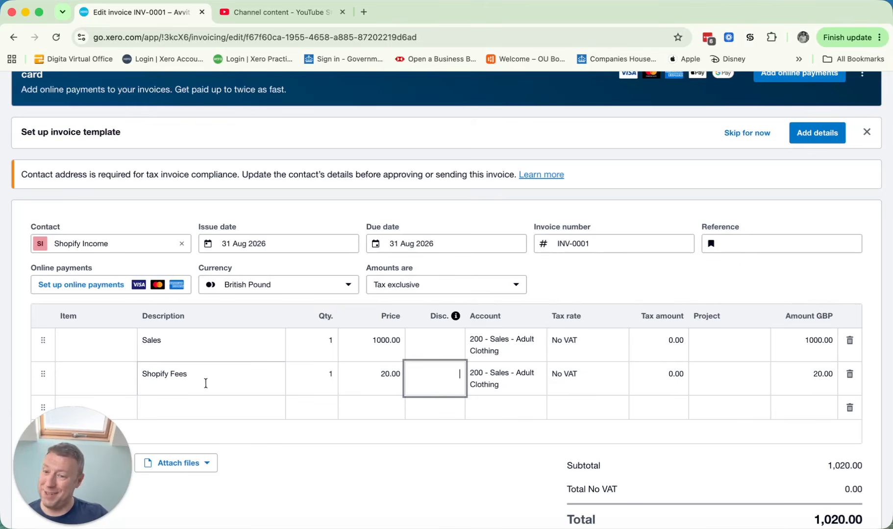
Step: Make the Shopify Fees line a deduction by setting its price to -20.00
{"action": "left_click", "coordinate": [390, 382]}
{"action": "key", "text": "Left"}
{"action": "type", "text": "-"}
{"action": "left_click", "coordinate": [461, 378]}
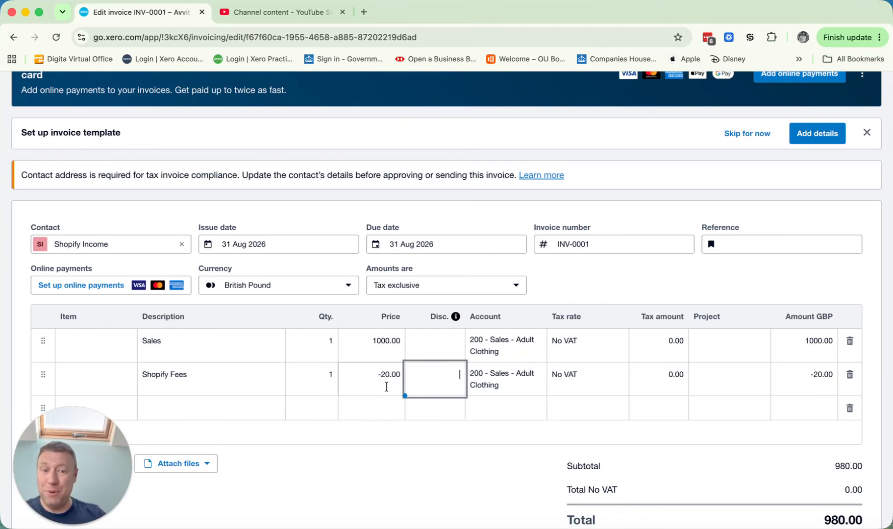
Step: Check the total of invoice INV-0001 and approve the invoice without emailing it
{"action": "scroll", "coordinate": [522, 362], "scroll_direction": "down", "scroll_amount": 4}
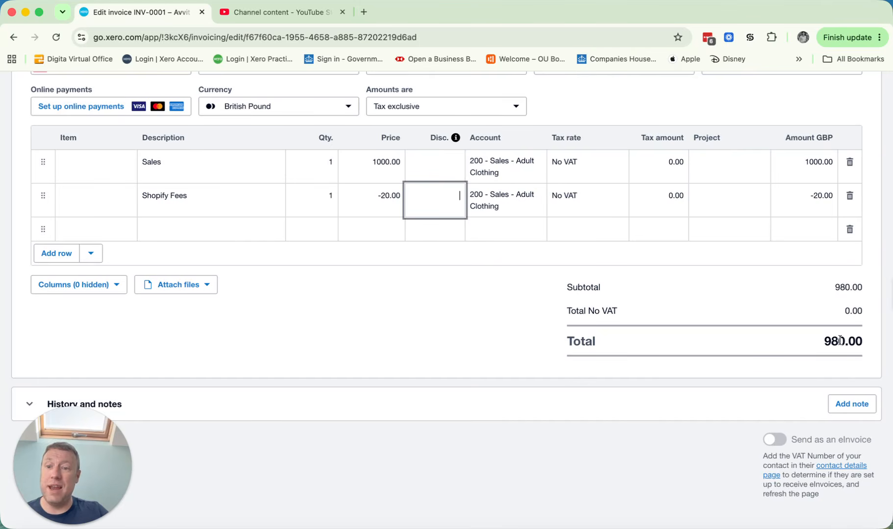
{"action": "scroll", "coordinate": [840, 339], "scroll_direction": "up", "scroll_amount": 6}
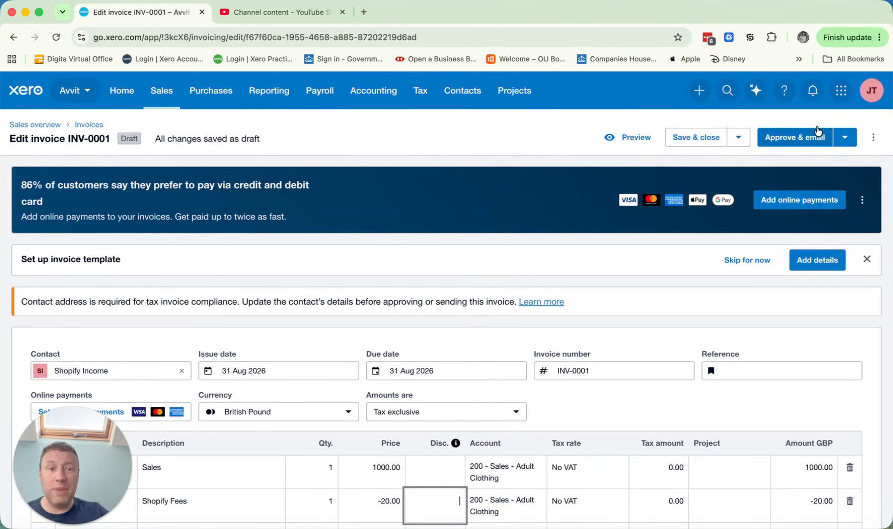
{"action": "left_click", "coordinate": [843, 148]}
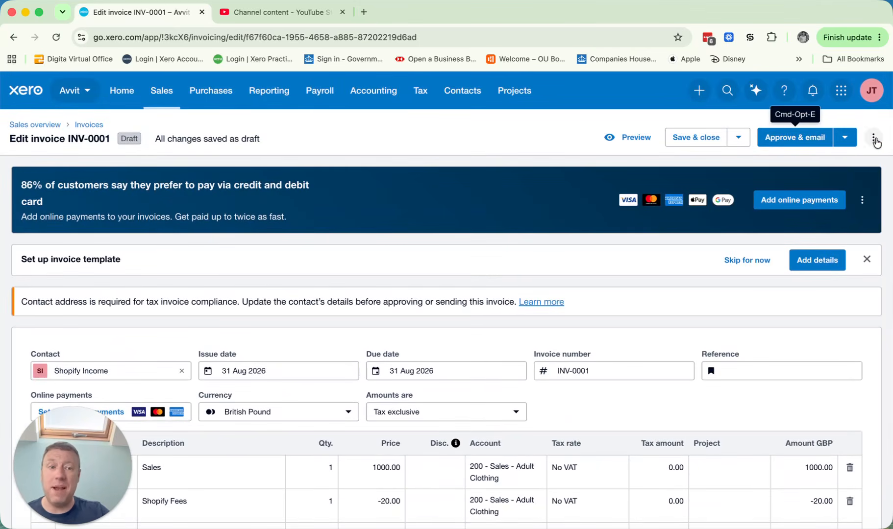
{"action": "left_click", "coordinate": [846, 137]}
{"action": "left_click", "coordinate": [774, 168]}
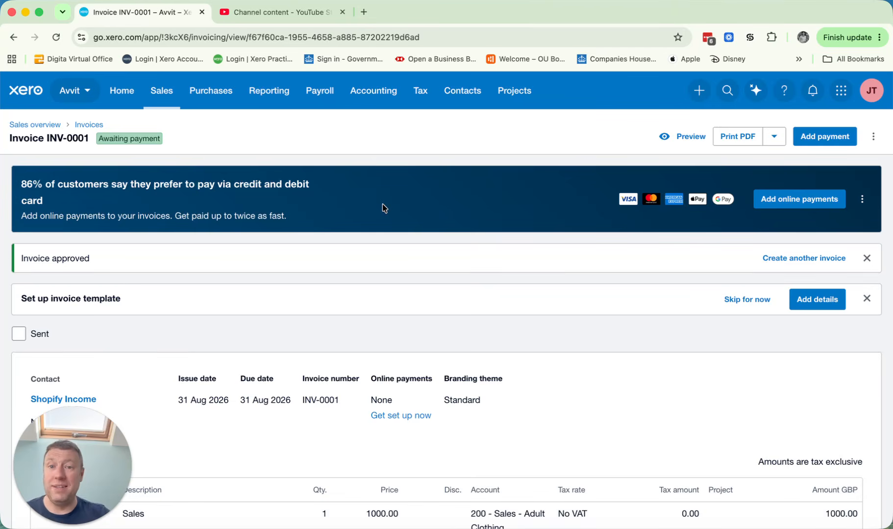
Step: Review the Profit and Loss report for the financial year and the list of sales invoices
{"action": "left_click", "coordinate": [362, 97]}
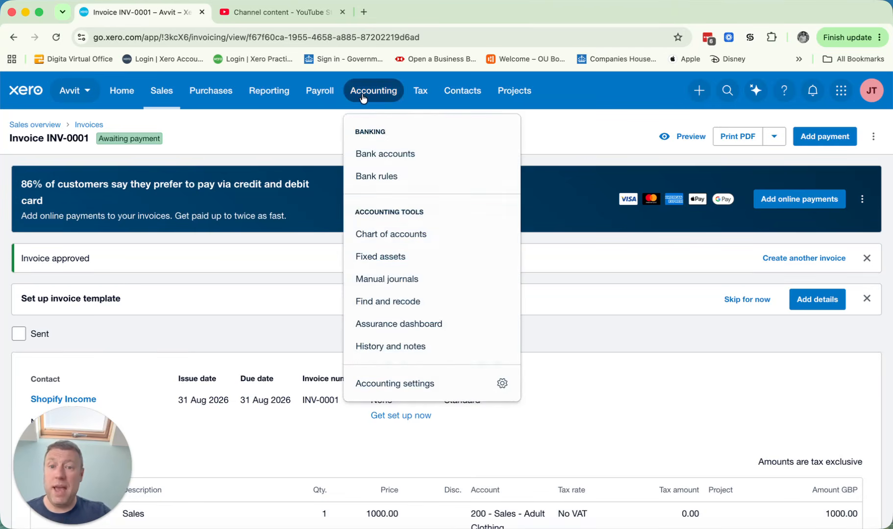
{"action": "left_click", "coordinate": [269, 90]}
{"action": "left_click", "coordinate": [289, 406]}
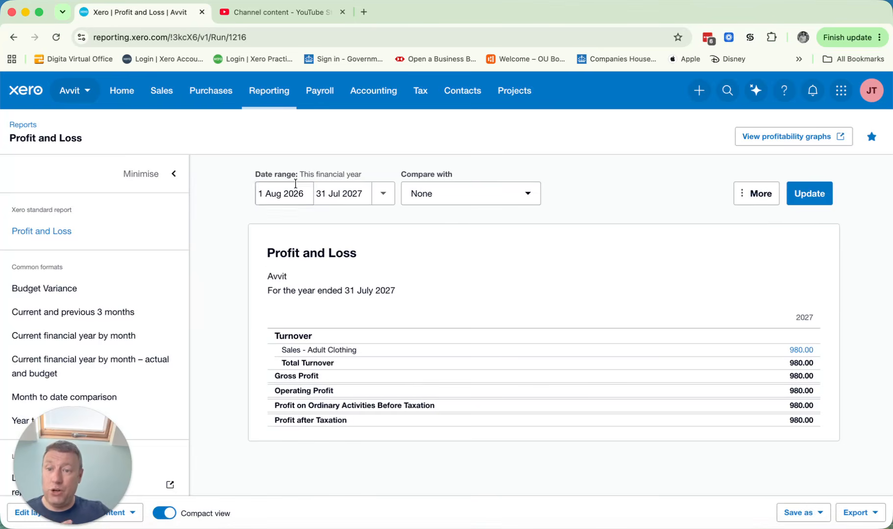
{"action": "left_click", "coordinate": [161, 91]}
{"action": "left_click", "coordinate": [179, 155]}
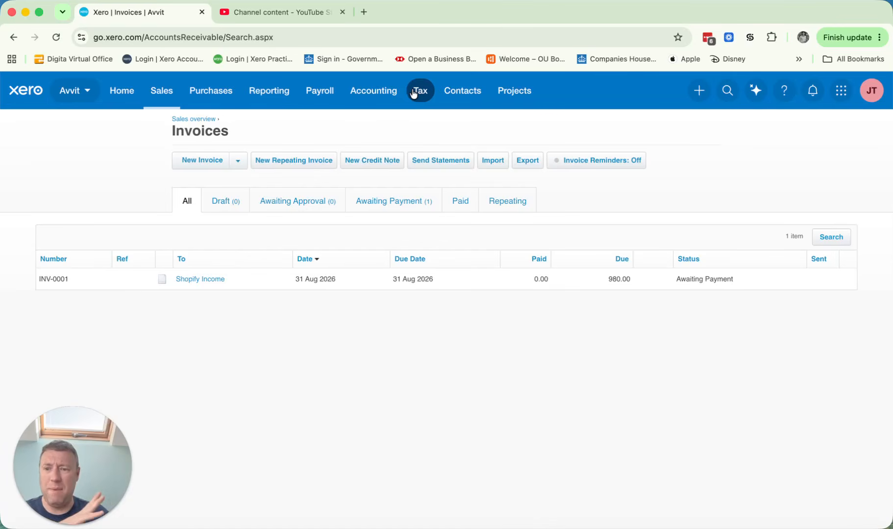
Step: Find the Shopify Control Account in the chart of accounts, enable payments to it and save the account
{"action": "left_click", "coordinate": [375, 91]}
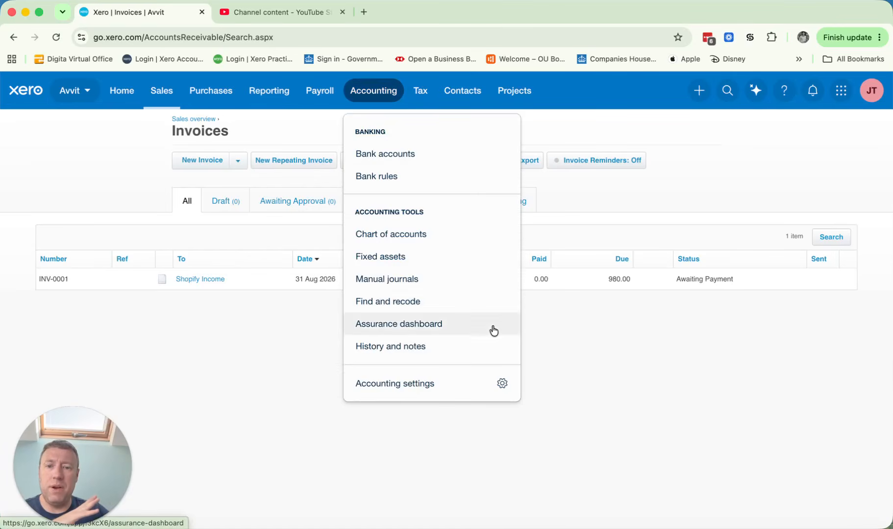
{"action": "left_click", "coordinate": [390, 234]}
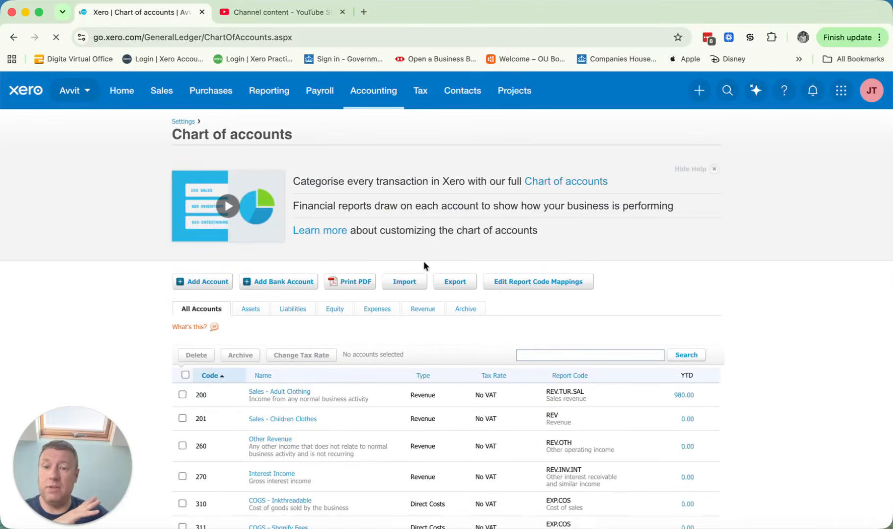
{"action": "left_click", "coordinate": [555, 354]}
{"action": "type", "text": "shopify"}
{"action": "key", "text": "Return"}
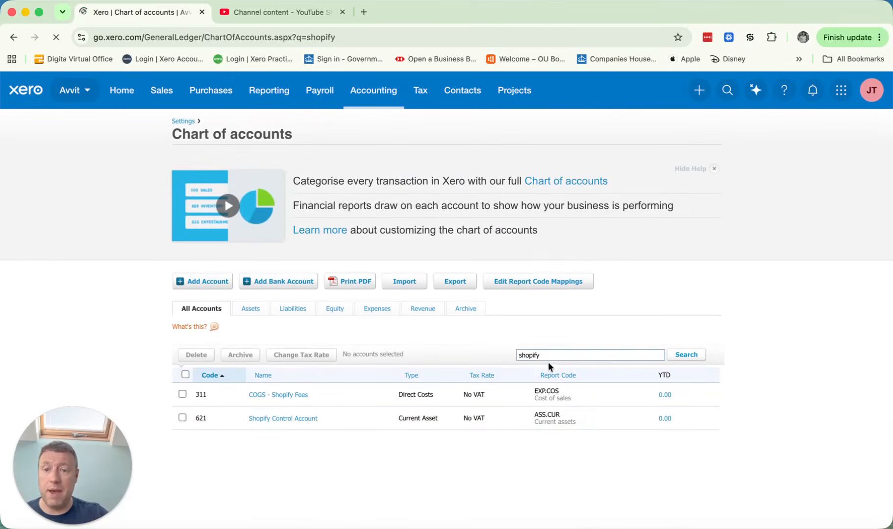
{"action": "left_click", "coordinate": [290, 419]}
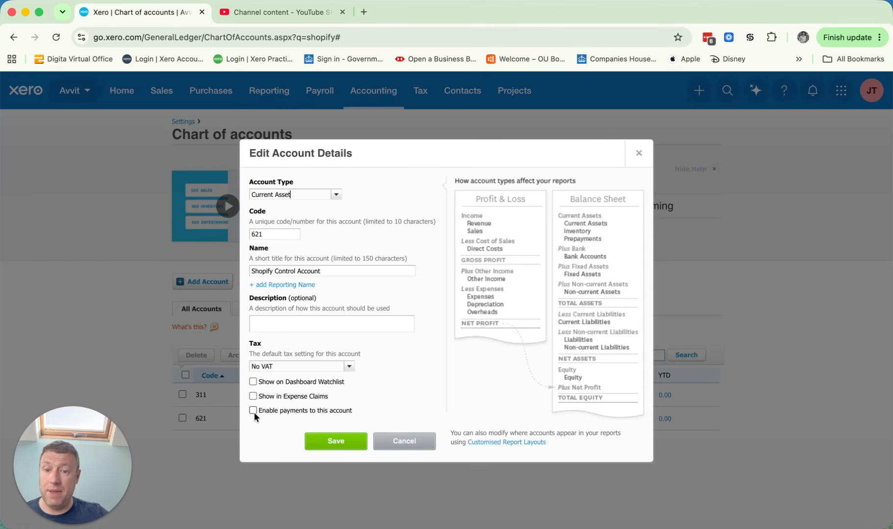
{"action": "left_click", "coordinate": [340, 446]}
Step: Open the Shopify Income invoice INV-0001 from the sales invoices list
{"action": "left_click", "coordinate": [156, 90]}
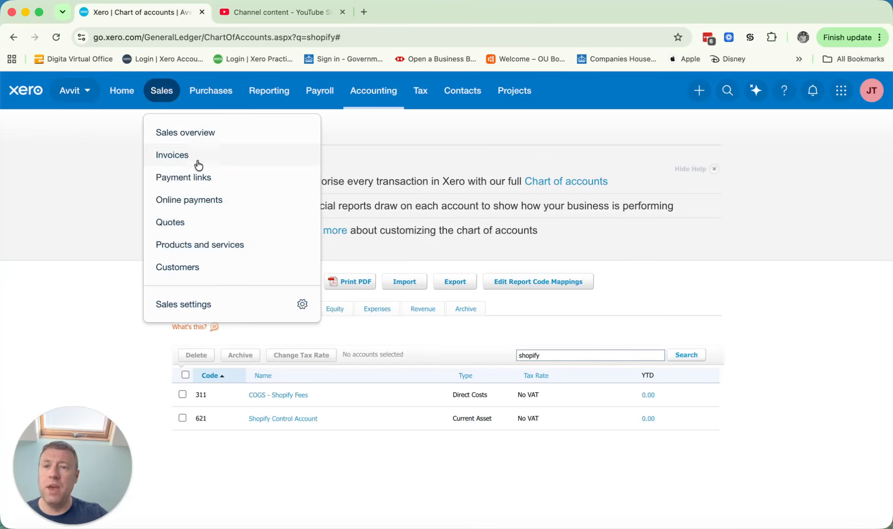
{"action": "left_click", "coordinate": [197, 156]}
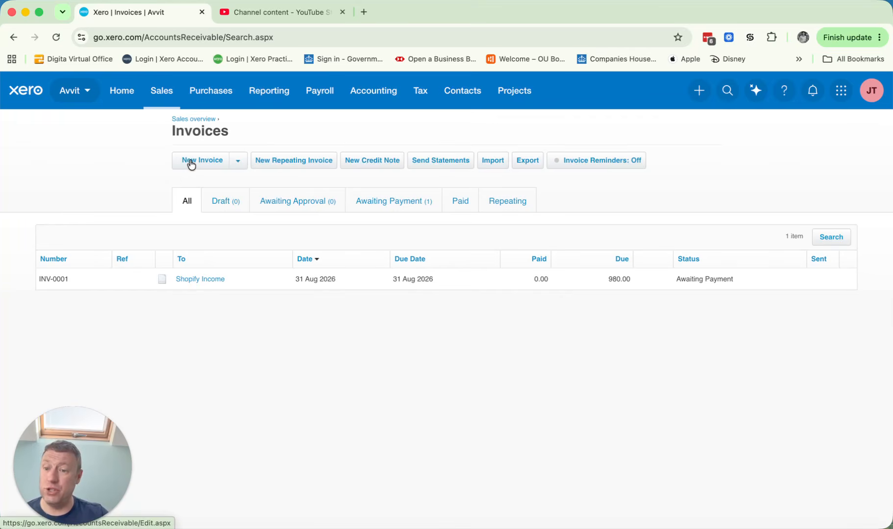
{"action": "left_click", "coordinate": [211, 282]}
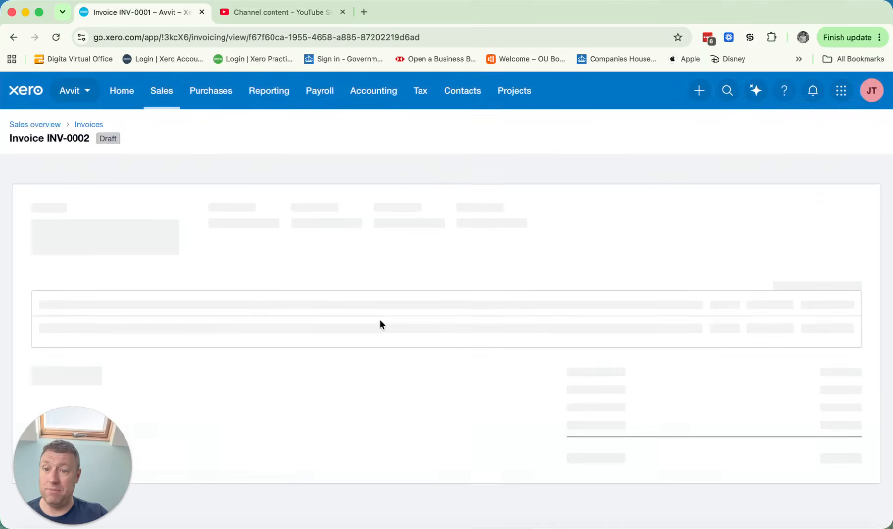
Step: Record a payment of 980.00 on the invoice, dated 31 Aug 2026, to account 621 - Shopify Control Account
{"action": "scroll", "coordinate": [396, 329], "scroll_direction": "down", "scroll_amount": 4}
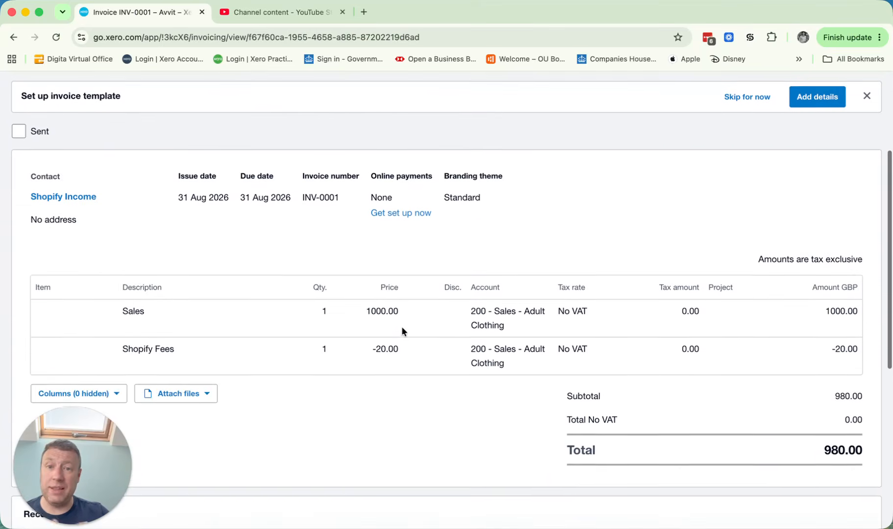
{"action": "scroll", "coordinate": [406, 294], "scroll_direction": "down", "scroll_amount": 5}
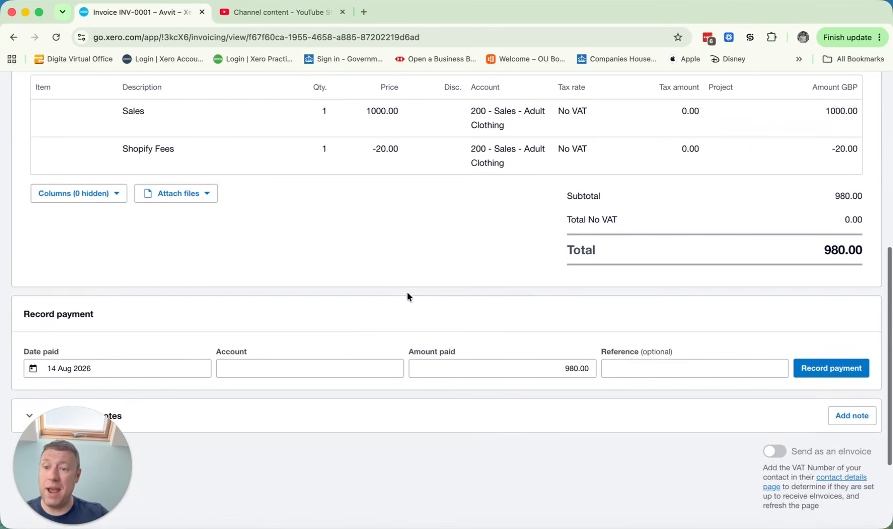
{"action": "left_click", "coordinate": [133, 368]}
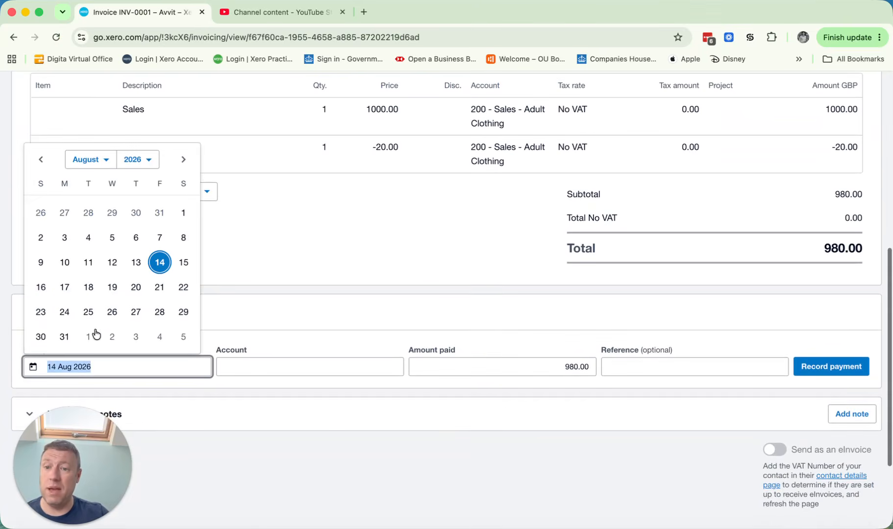
{"action": "left_click", "coordinate": [67, 338]}
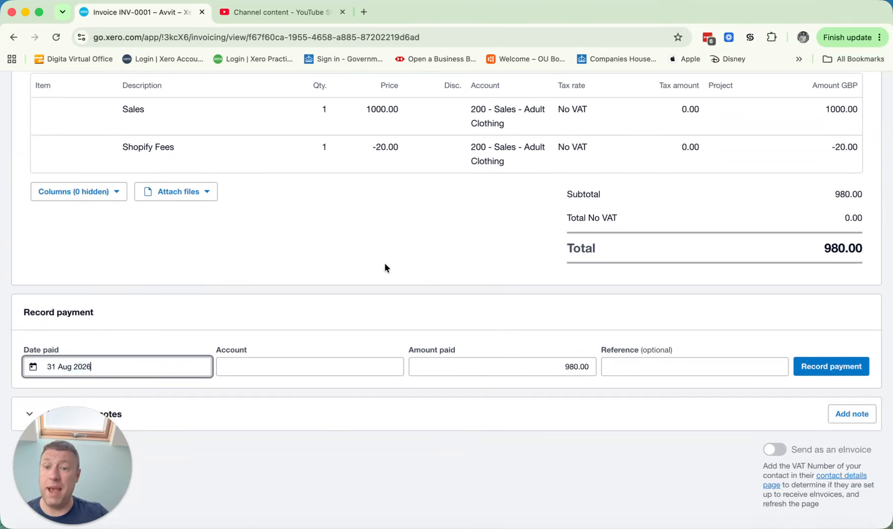
{"action": "left_click", "coordinate": [292, 370]}
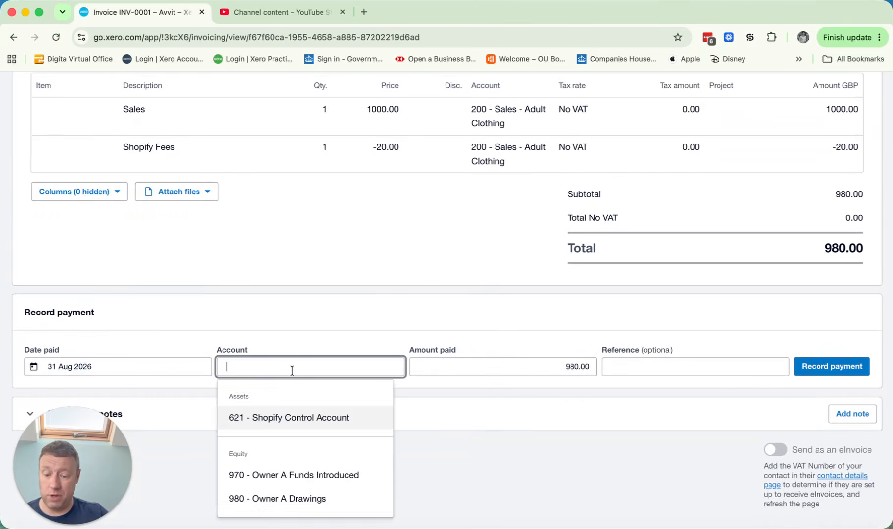
{"action": "left_click", "coordinate": [291, 420]}
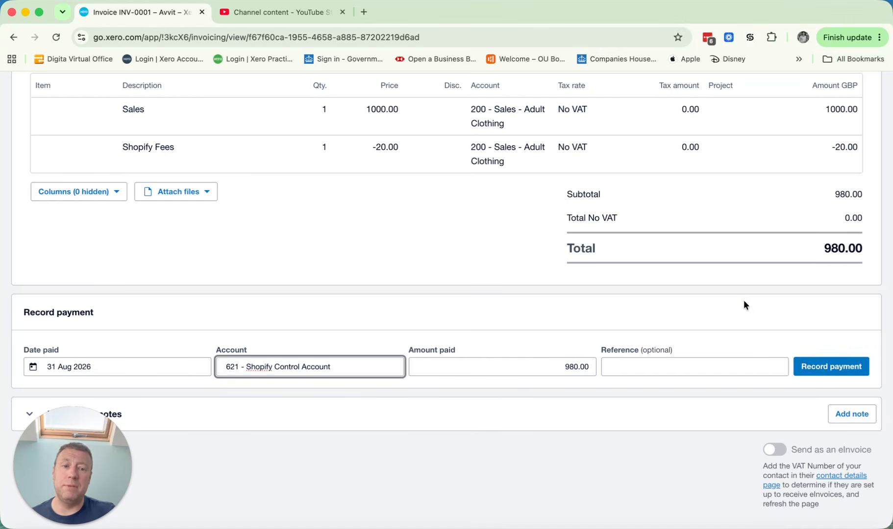
{"action": "left_click", "coordinate": [824, 368]}
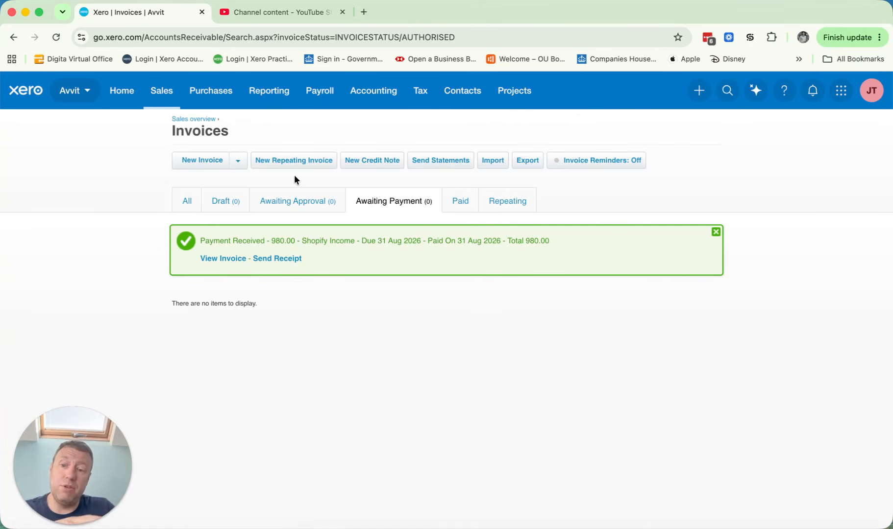
Step: Examine the Demo Company (UK) homepage, including the Business Bank Account's statement balance and the invoice and bill summaries
{"action": "left_click", "coordinate": [122, 90]}
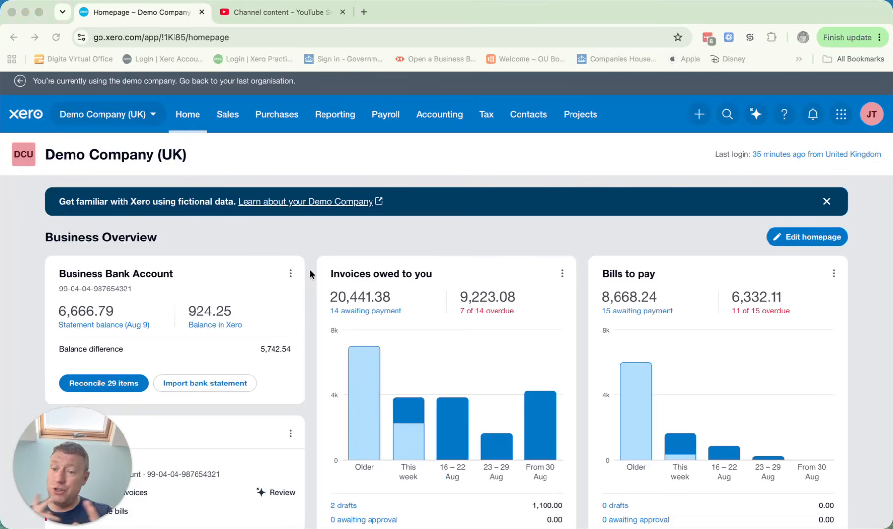
{"action": "scroll", "coordinate": [726, 330], "scroll_direction": "down", "scroll_amount": 3}
{"action": "scroll", "coordinate": [726, 330], "scroll_direction": "up", "scroll_amount": 1}
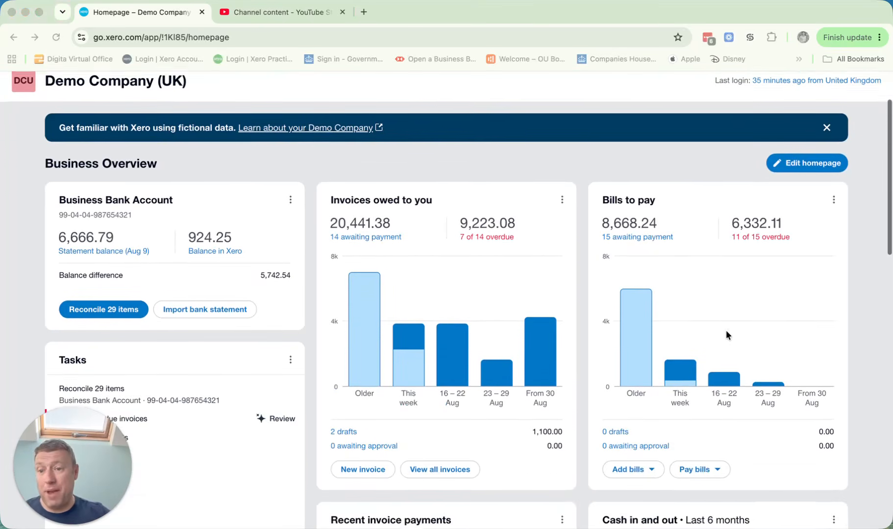
{"action": "scroll", "coordinate": [729, 335], "scroll_direction": "up", "scroll_amount": 2}
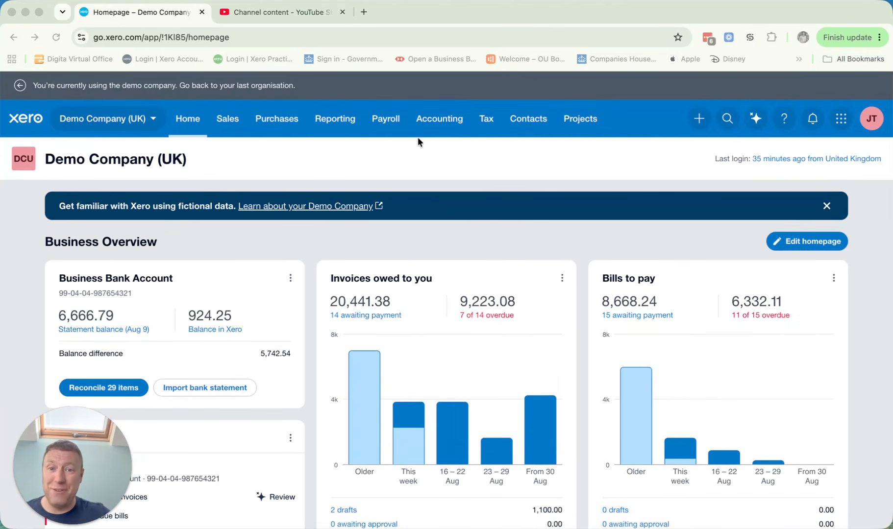
{"action": "left_click", "coordinate": [430, 118]}
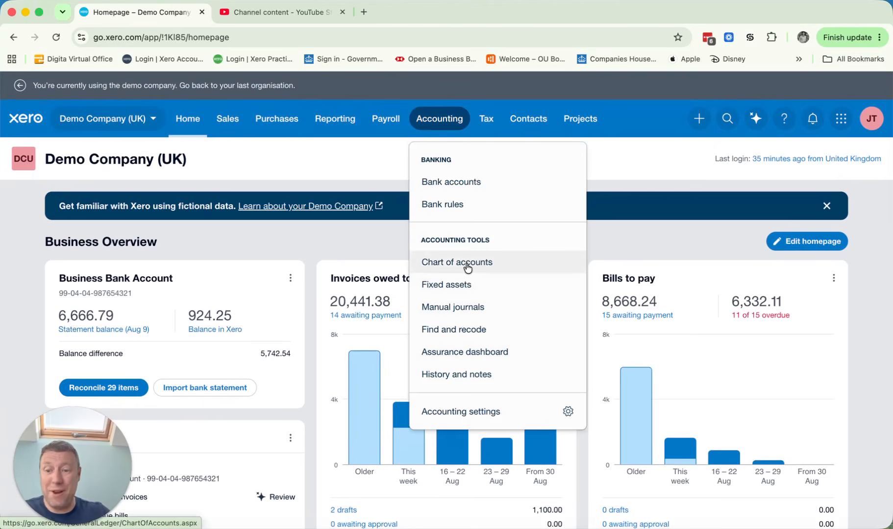
{"action": "scroll", "coordinate": [315, 332], "scroll_direction": "down", "scroll_amount": 4}
{"action": "scroll", "coordinate": [52, 182], "scroll_direction": "up", "scroll_amount": 2}
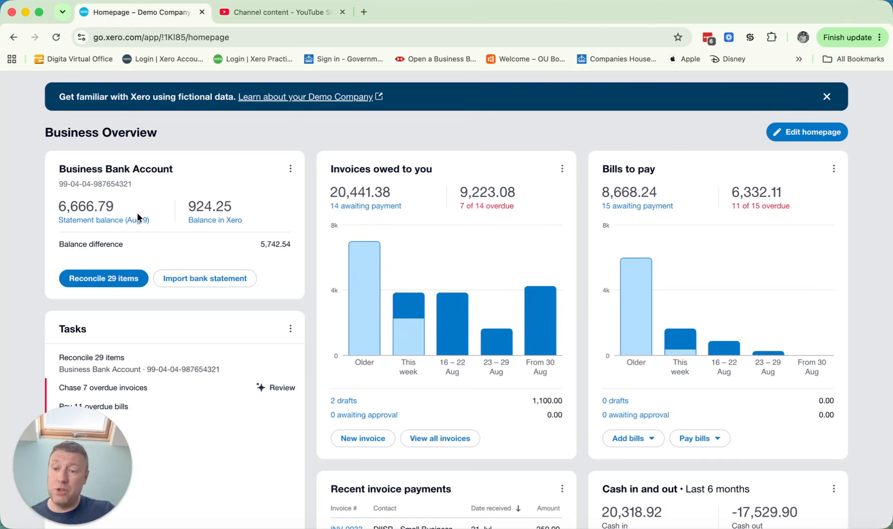
{"action": "left_click_drag", "start_coordinate": [57, 207], "coordinate": [165, 215]}
{"action": "left_click", "coordinate": [256, 238]}
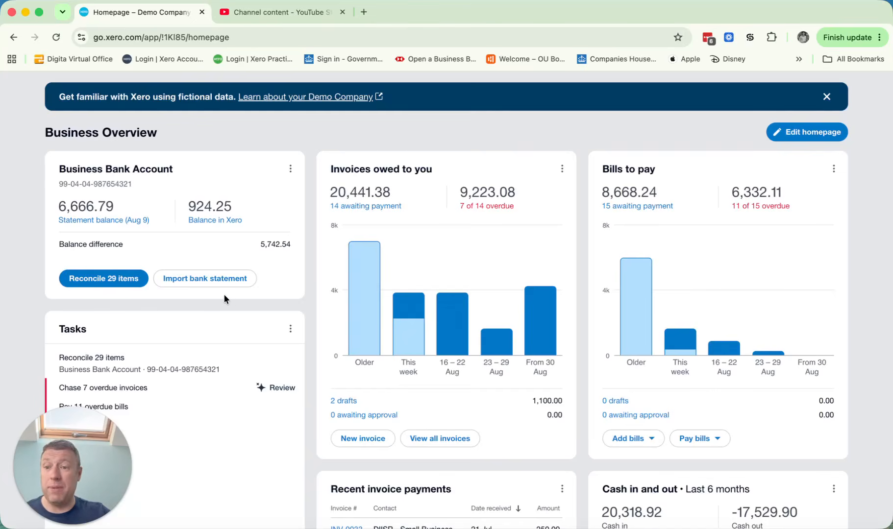
Step: Open the Business Bank Account's reconciliation and examine the imported statement lines with their suggested matches
{"action": "left_click", "coordinate": [126, 280]}
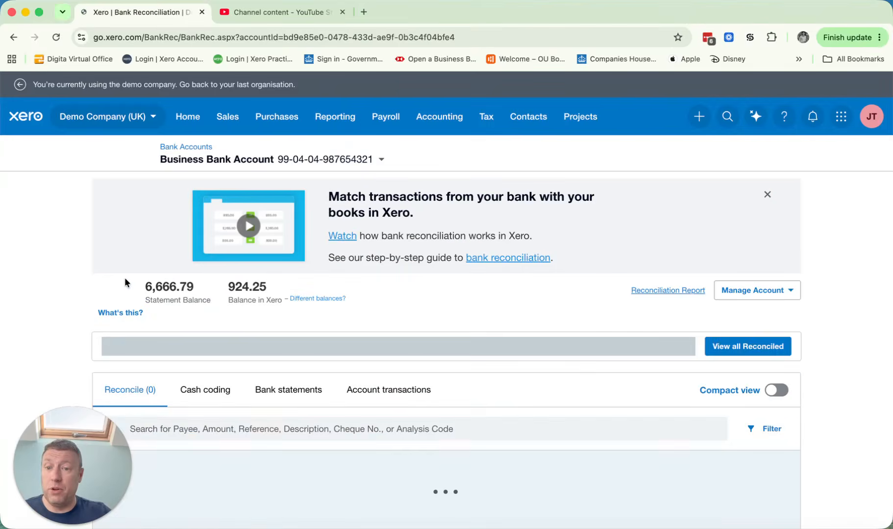
{"action": "scroll", "coordinate": [419, 315], "scroll_direction": "down", "scroll_amount": 5}
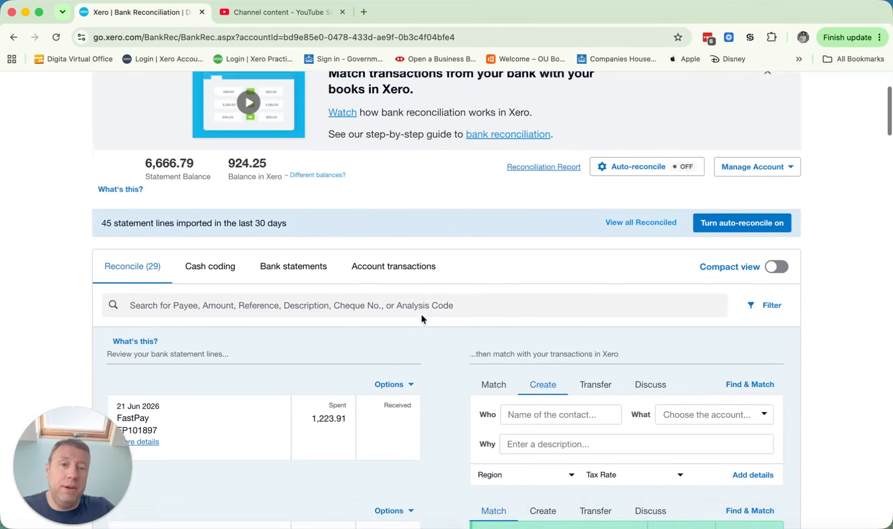
{"action": "scroll", "coordinate": [580, 319], "scroll_direction": "up", "scroll_amount": 5}
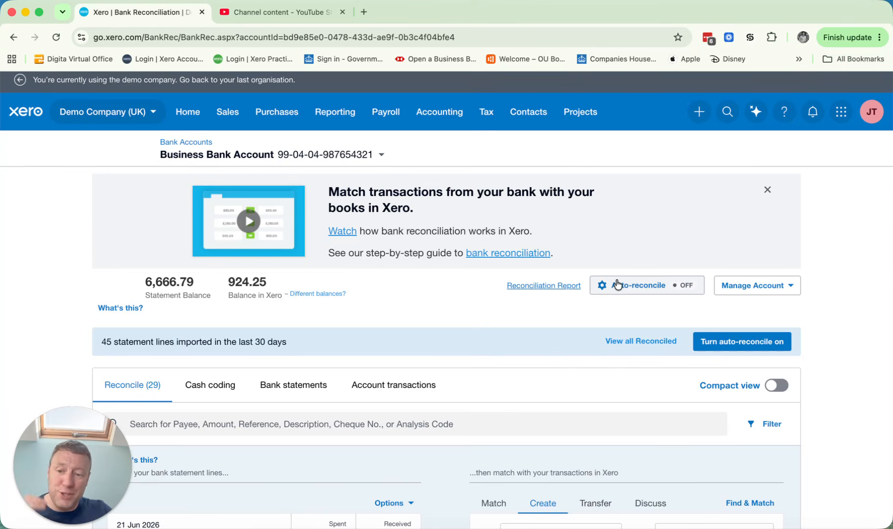
{"action": "scroll", "coordinate": [617, 284], "scroll_direction": "down", "scroll_amount": 1}
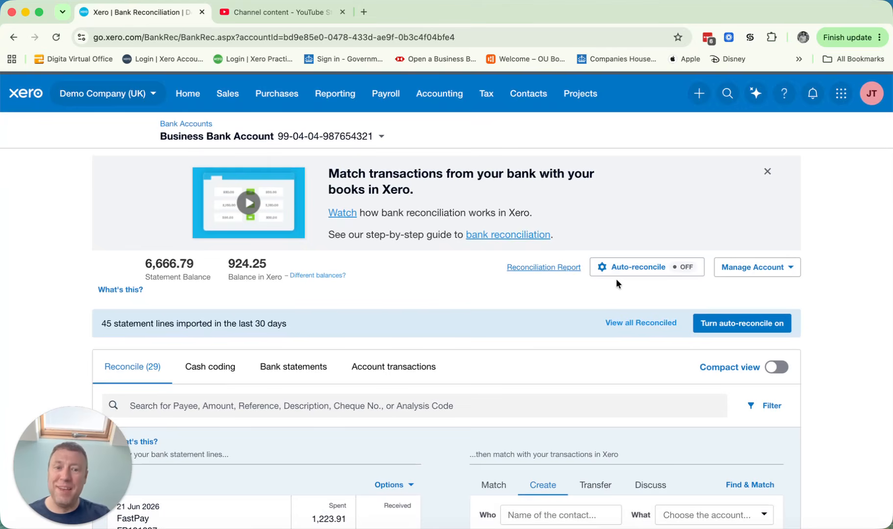
{"action": "scroll", "coordinate": [616, 279], "scroll_direction": "down", "scroll_amount": 5}
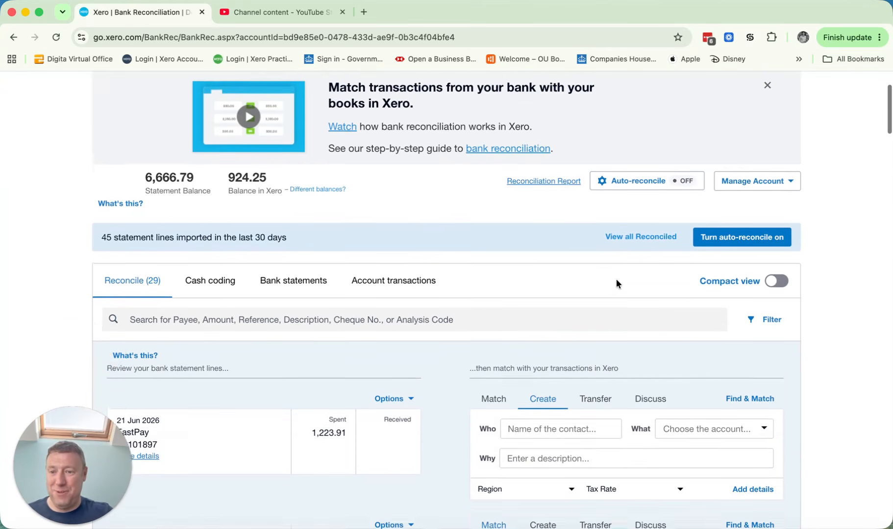
{"action": "scroll", "coordinate": [616, 280], "scroll_direction": "down", "scroll_amount": 7}
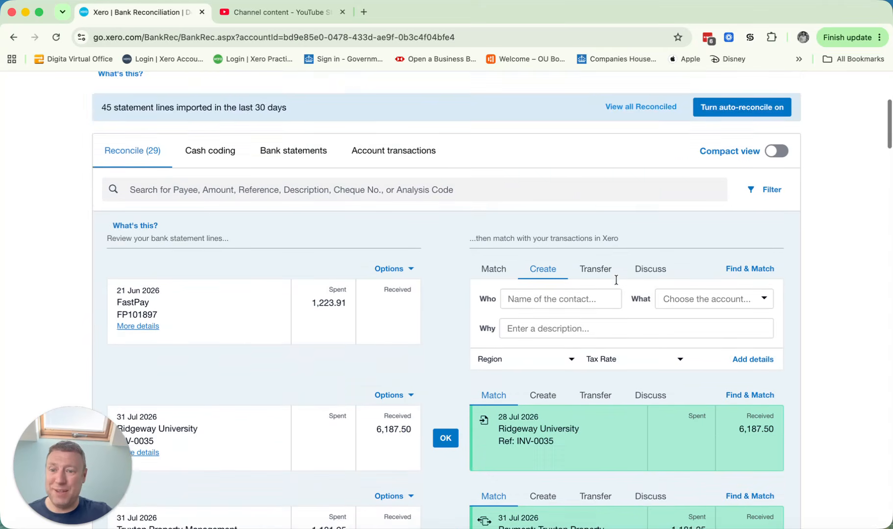
{"action": "scroll", "coordinate": [617, 283], "scroll_direction": "up", "scroll_amount": 3}
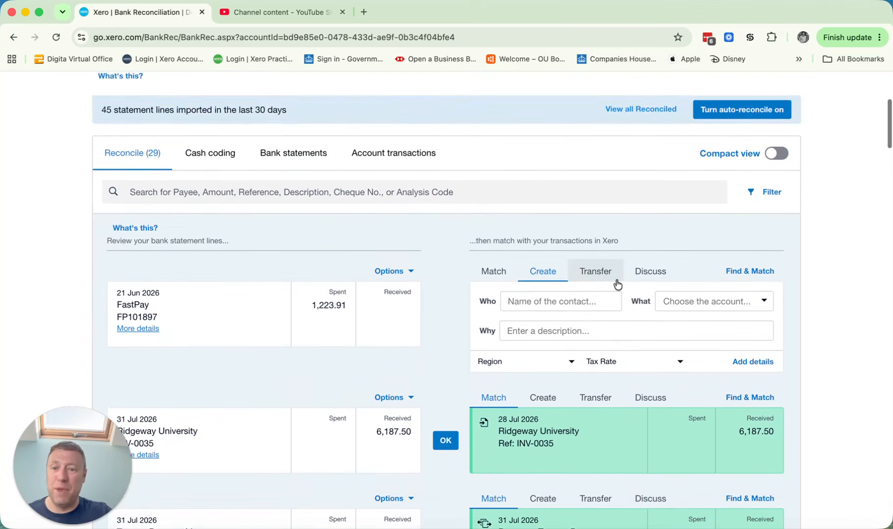
{"action": "scroll", "coordinate": [617, 283], "scroll_direction": "down", "scroll_amount": 7}
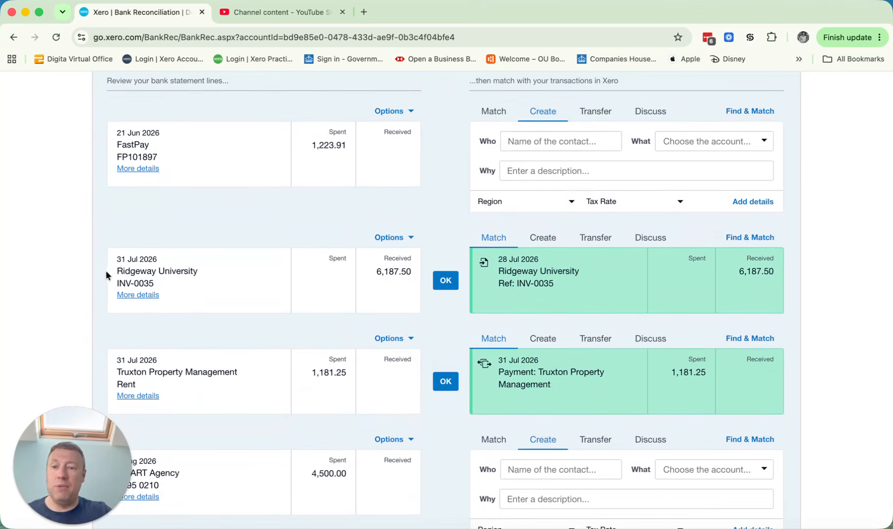
Step: Compare the suggested match with the create option for the Ridgeway University receipt of 6,187.50, and leave it on creating a transaction
{"action": "left_click", "coordinate": [535, 243]}
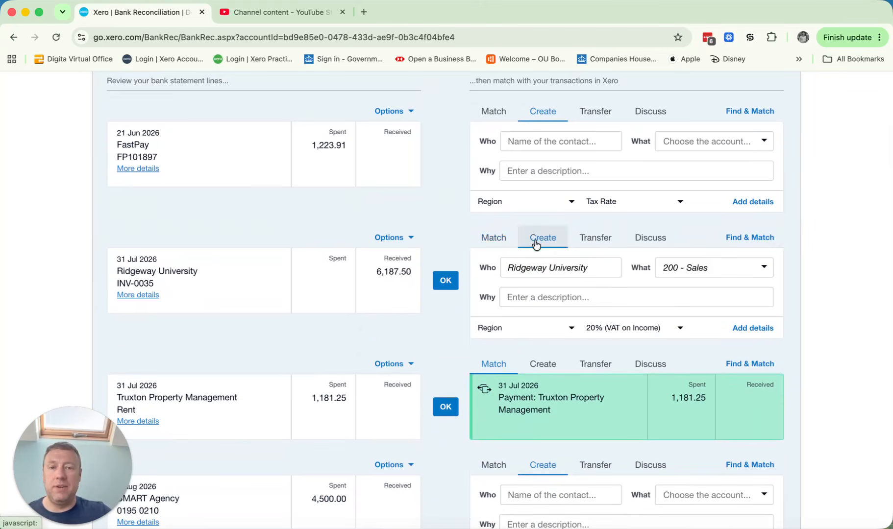
{"action": "left_click", "coordinate": [500, 244]}
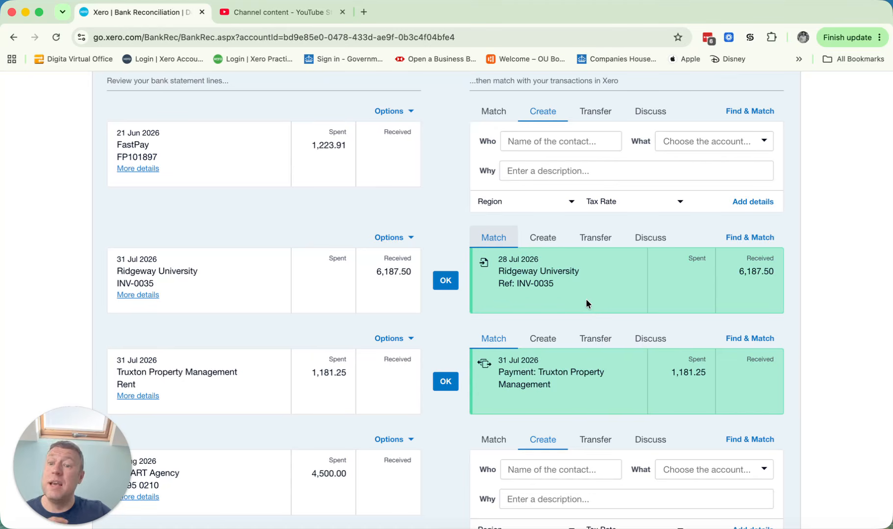
{"action": "left_click", "coordinate": [544, 237]}
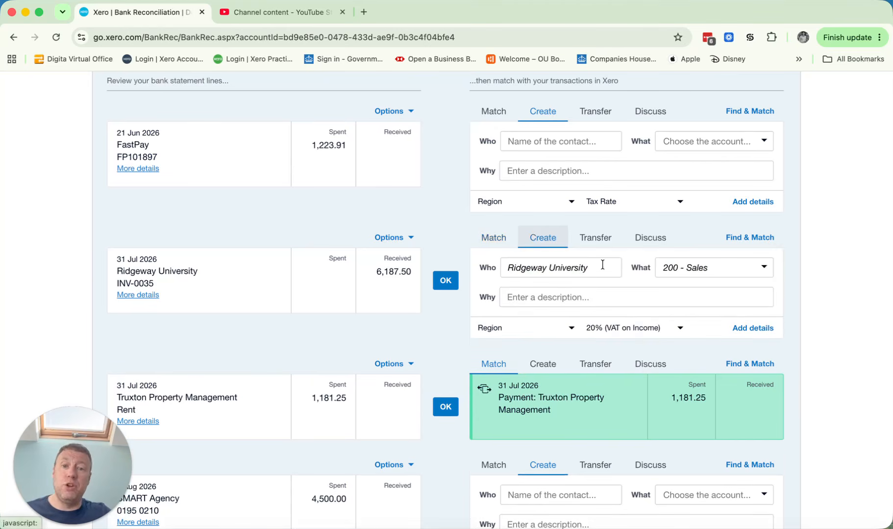
{"action": "left_click_drag", "start_coordinate": [116, 273], "coordinate": [199, 275]}
{"action": "left_click", "coordinate": [219, 281]}
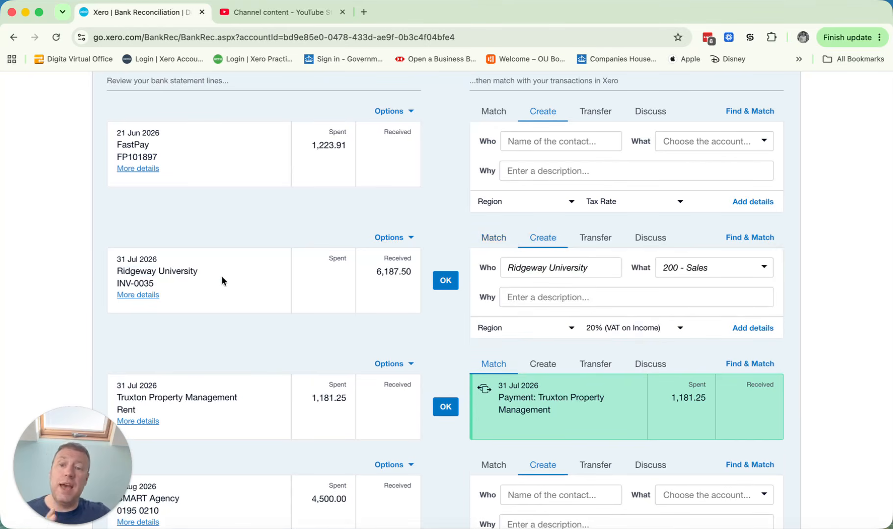
Step: Set the Ridgeway University receipt's contact to Shopify, try "shopi" as its account, and set its tax rate to No VAT
{"action": "left_click", "coordinate": [552, 271]}
{"action": "type", "text": "Shopify"}
{"action": "key", "text": "Tab"}
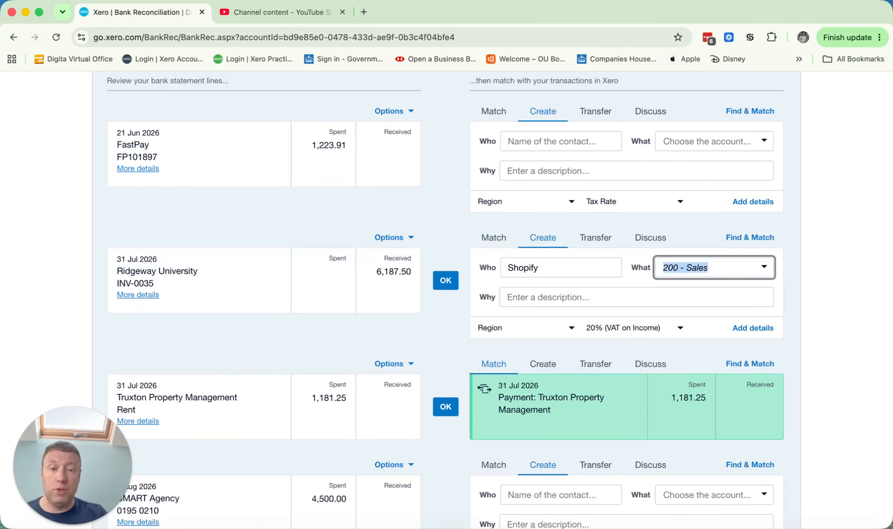
{"action": "type", "text": "shopi"}
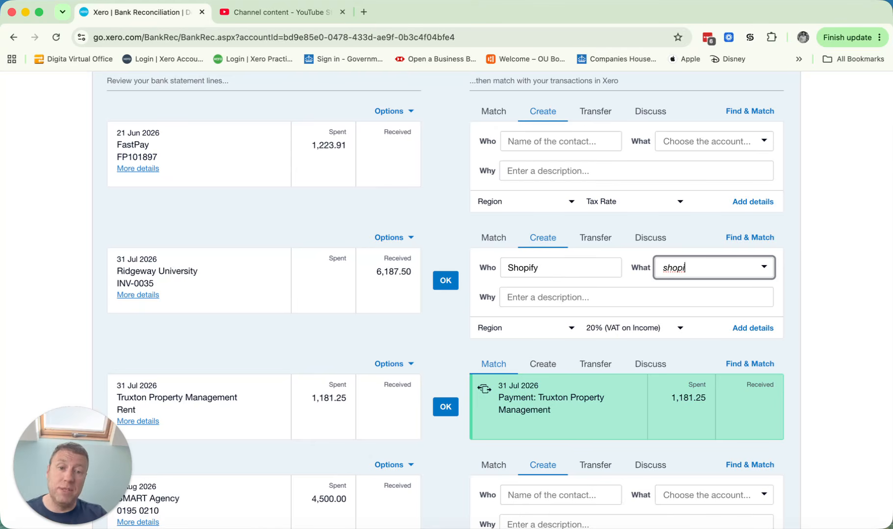
{"action": "left_click", "coordinate": [612, 334]}
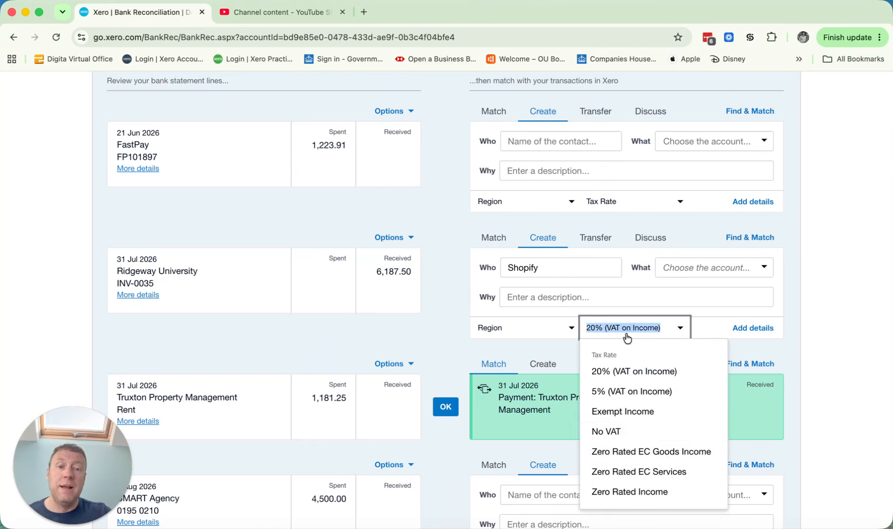
{"action": "left_click", "coordinate": [607, 430]}
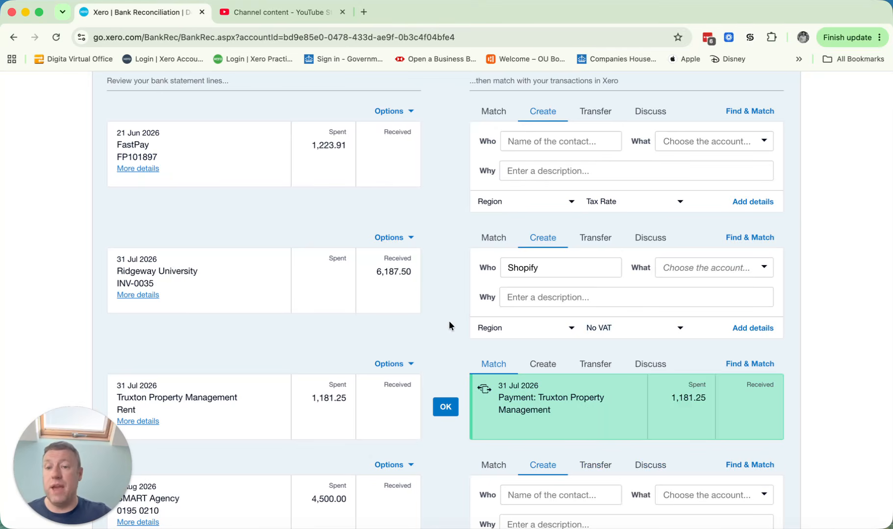
Step: Reconcile the 15.00 Ridgeway Banking Corporation fee to 404 - Bank Fees and the 15.50 7-Eleven line using its bank rule
{"action": "scroll", "coordinate": [450, 324], "scroll_direction": "down", "scroll_amount": 10}
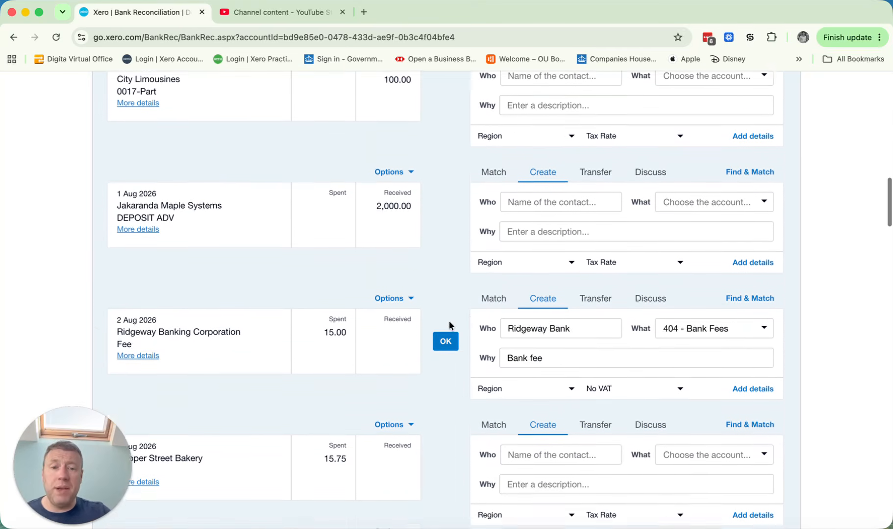
{"action": "scroll", "coordinate": [449, 325], "scroll_direction": "down", "scroll_amount": 2}
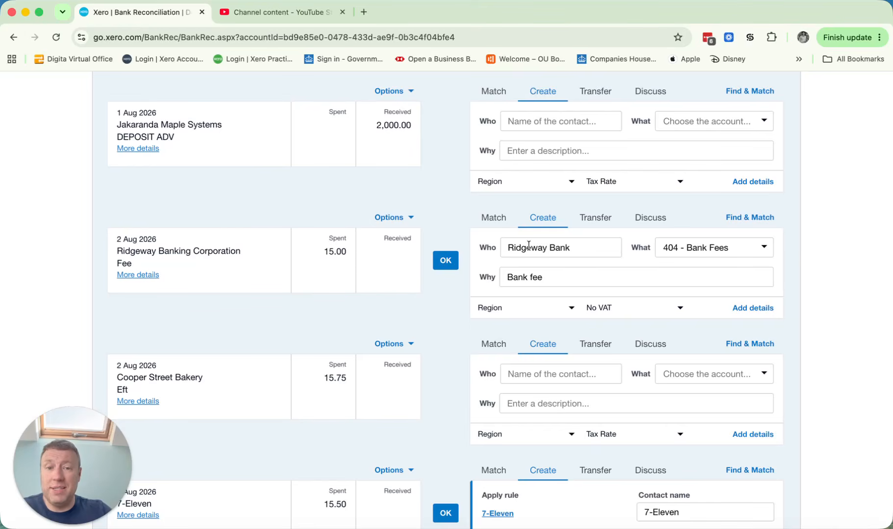
{"action": "left_click", "coordinate": [445, 265]}
{"action": "scroll", "coordinate": [540, 314], "scroll_direction": "down", "scroll_amount": 3}
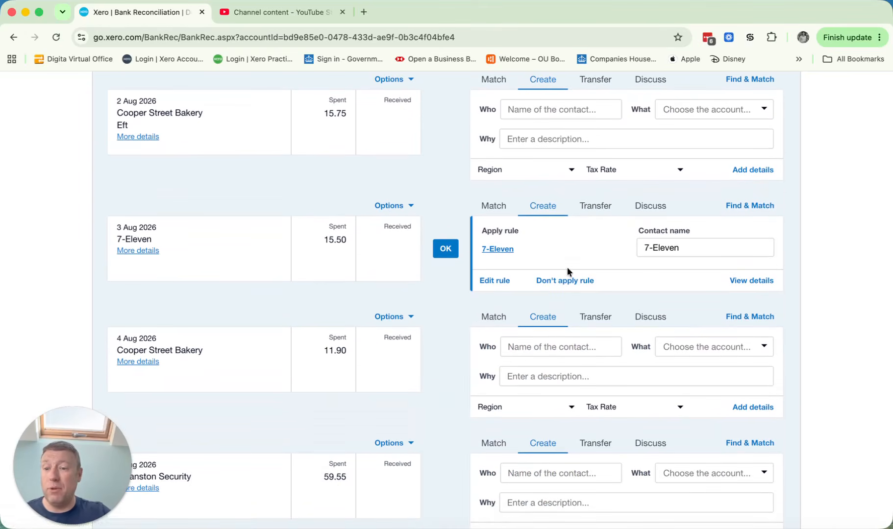
{"action": "left_click", "coordinate": [446, 248]}
Step: Reconcile the 11.90 Cooper Street Bakery payment with new contact Cooper Street, account 420 - Entertainment-100% business and No VAT
{"action": "left_click", "coordinate": [562, 233]}
{"action": "type", "text": "Coop"}
{"action": "key", "text": "BackSpace"}
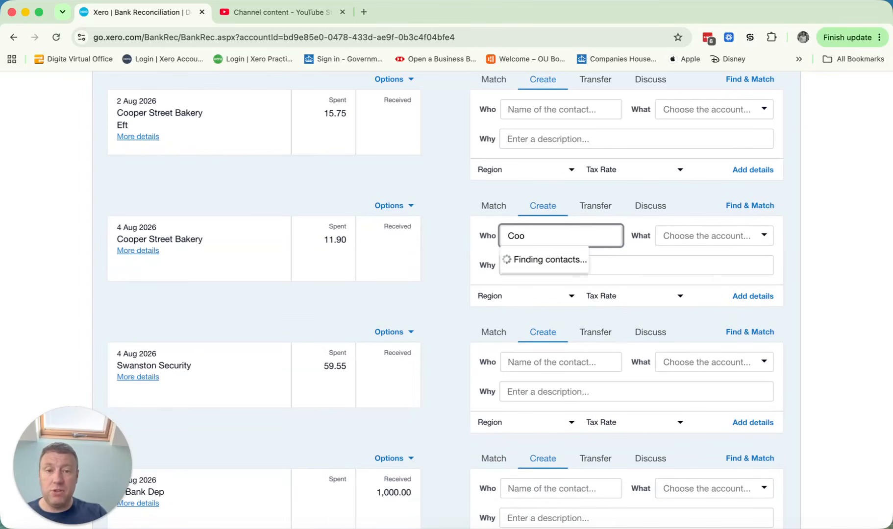
{"action": "type", "text": "per Street"}
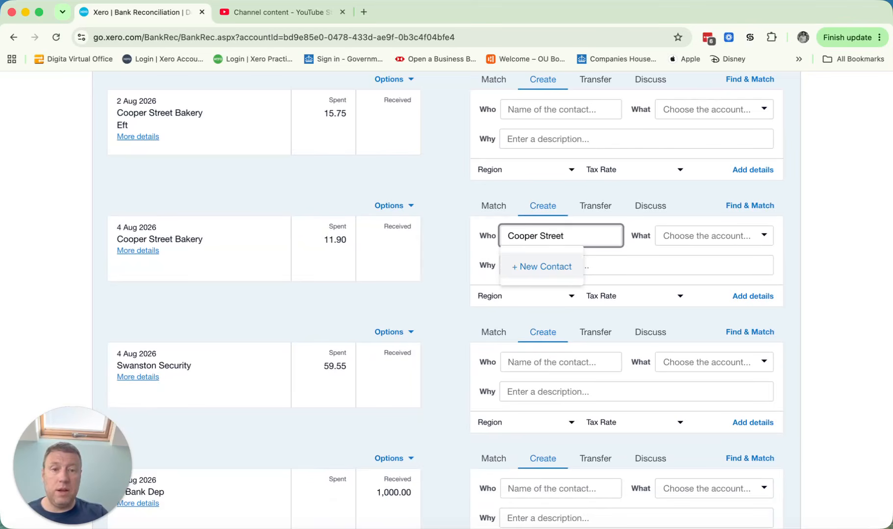
{"action": "key", "text": "Tab"}
{"action": "type", "text": "enter"}
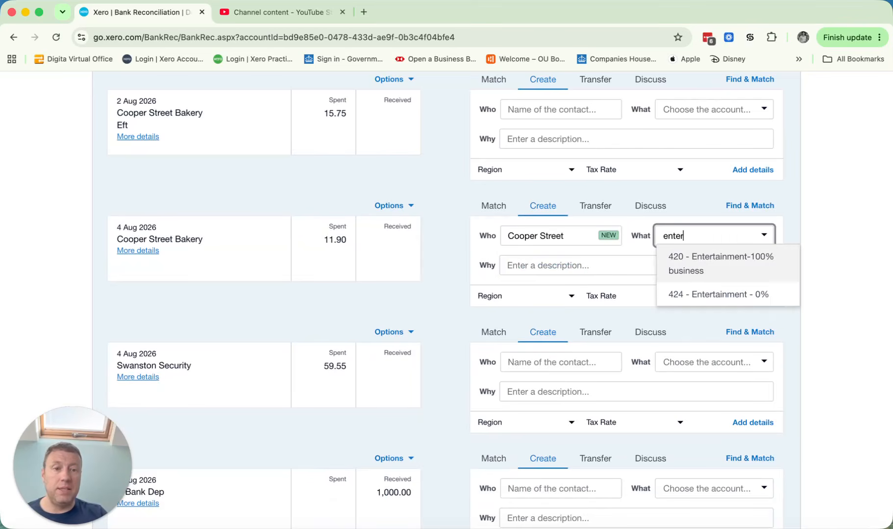
{"action": "key", "text": "Return"}
{"action": "left_click", "coordinate": [636, 296]}
{"action": "left_click", "coordinate": [613, 438]}
{"action": "left_click", "coordinate": [446, 248]}
Step: Set the 1,000.00 e-Bank Dep receipt's contact to Shopify, try "shopify" as its account, and clear the account entry
{"action": "scroll", "coordinate": [471, 277], "scroll_direction": "down", "scroll_amount": 2}
{"action": "scroll", "coordinate": [471, 278], "scroll_direction": "down", "scroll_amount": 1}
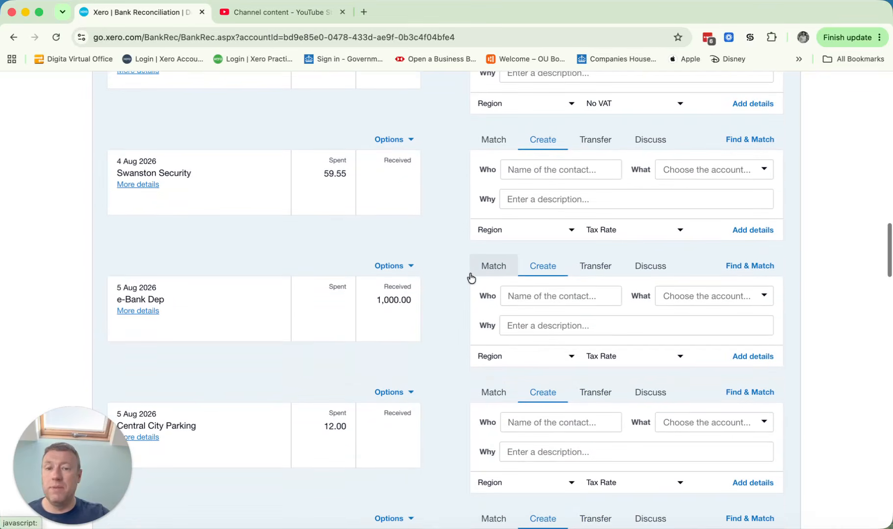
{"action": "left_click", "coordinate": [515, 294]}
{"action": "type", "text": "Shopify"}
{"action": "key", "text": "Tab"}
{"action": "type", "text": "shopify"}
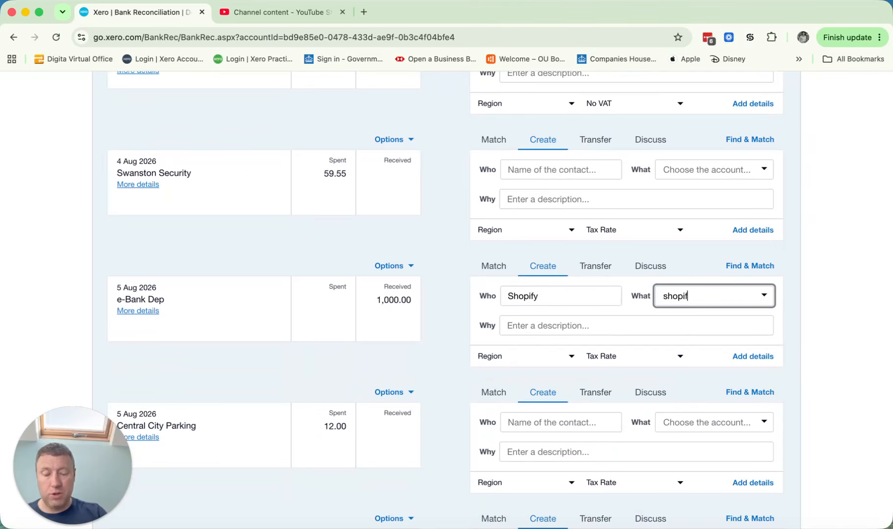
{"action": "key", "text": "BackSpace"}
{"action": "key", "text": "BackSpace"}
{"action": "scroll", "coordinate": [515, 296], "scroll_direction": "up", "scroll_amount": 1}
{"action": "left_click_drag", "start_coordinate": [717, 345], "coordinate": [604, 339]}
{"action": "key", "text": "BackSpace"}
{"action": "left_click", "coordinate": [439, 324]}
{"action": "scroll", "coordinate": [442, 348], "scroll_direction": "down", "scroll_amount": 5}
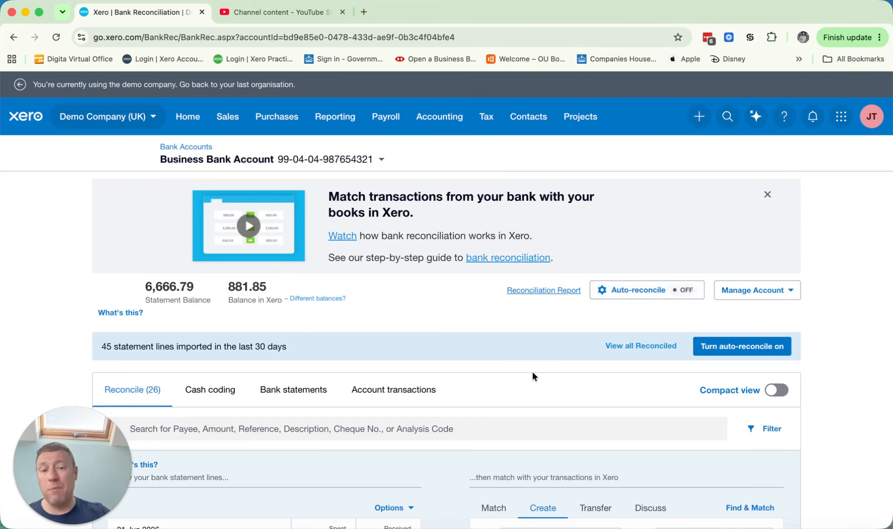
{"action": "scroll", "coordinate": [532, 375], "scroll_direction": "down", "scroll_amount": 8}
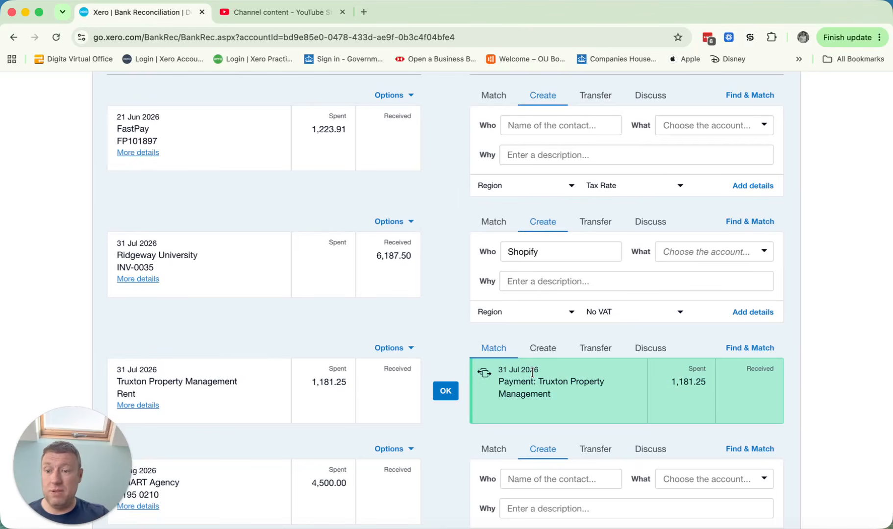
{"action": "scroll", "coordinate": [391, 354], "scroll_direction": "up", "scroll_amount": 10}
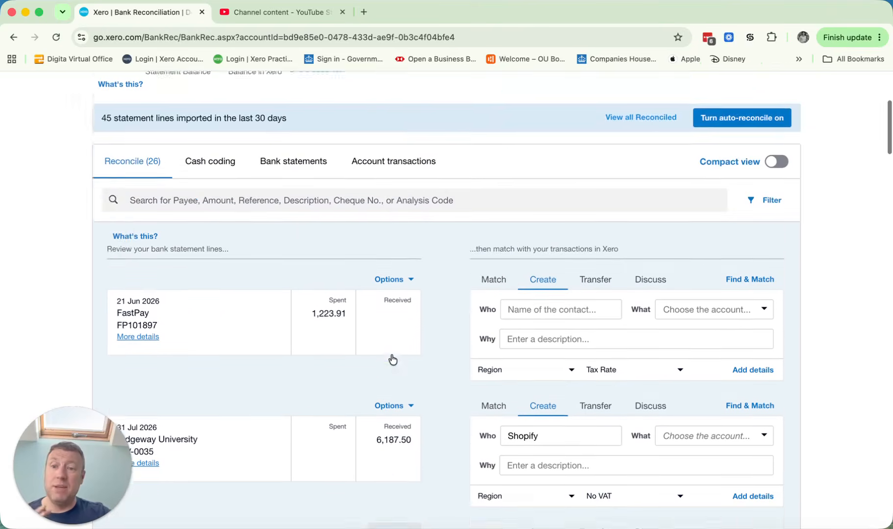